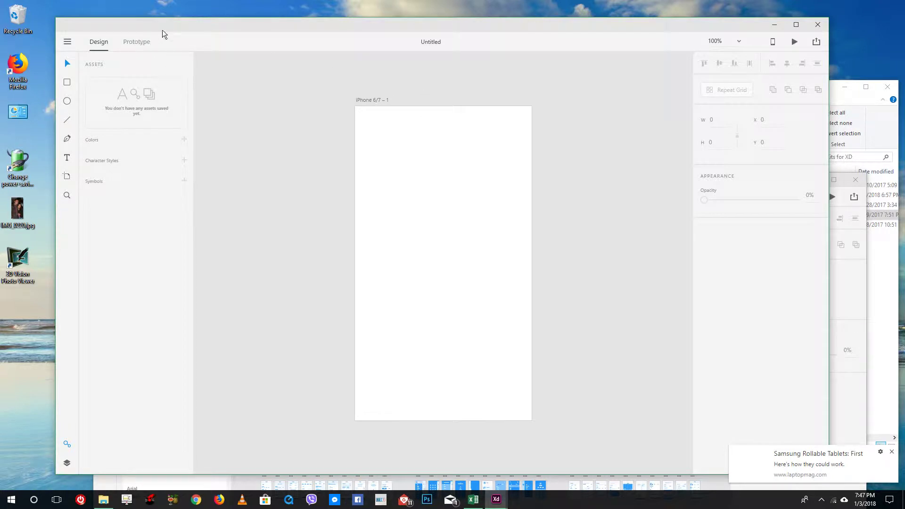
- Add two more iPhone 6/7 artboards beside the existing one in the untitled document
drag(198, 28, 176, 15)
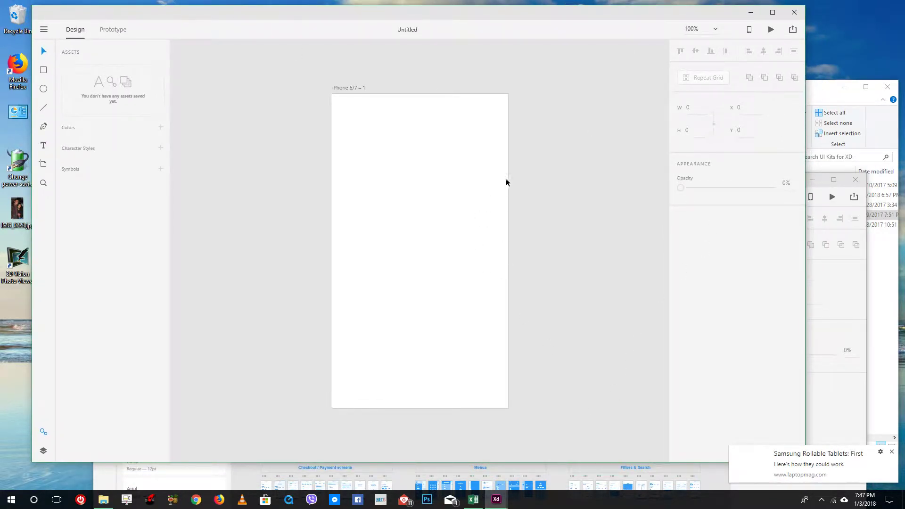
scroll(506, 182, down, 2)
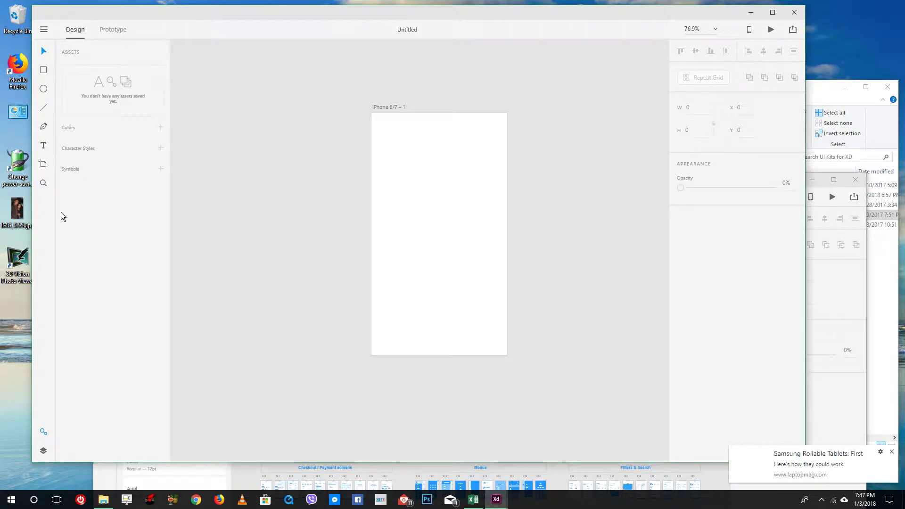
click(44, 164)
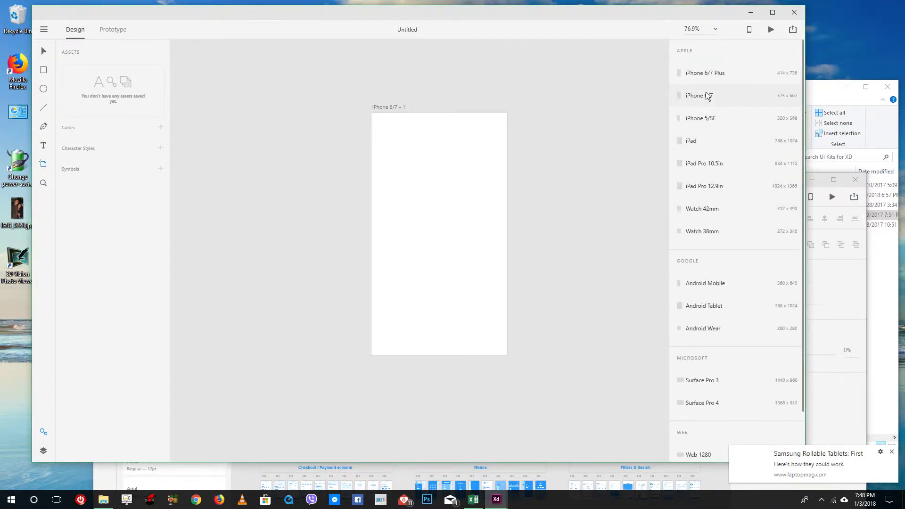
click(709, 96)
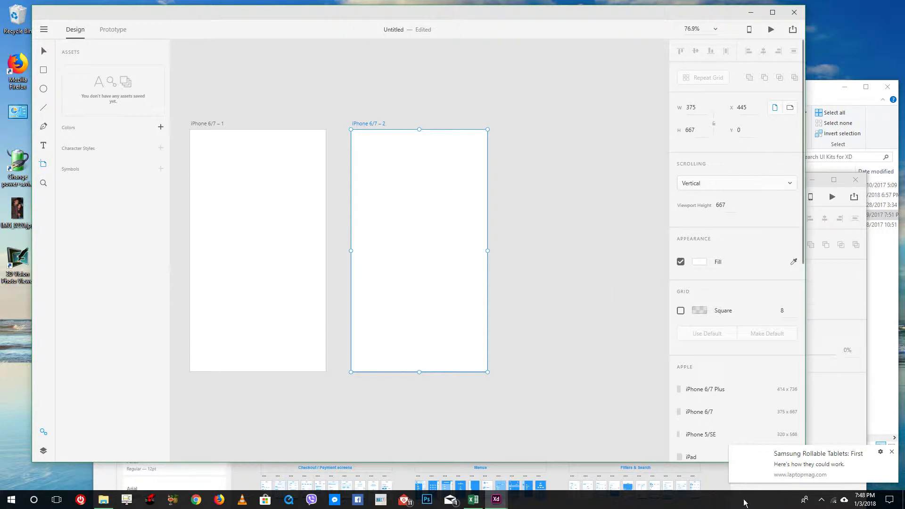
click(700, 411)
- Switch to the Wires - Mobile file and copy all the content of the 2 Activity Feed artboard
click(576, 484)
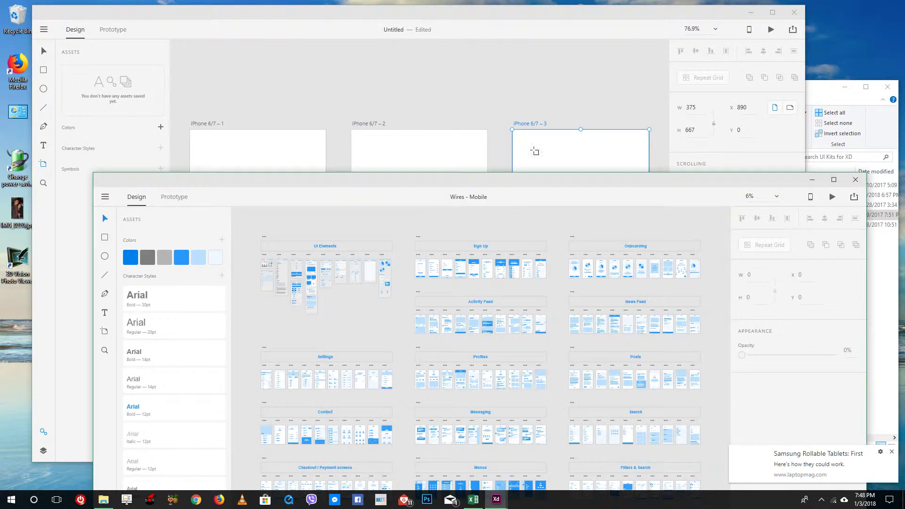
drag(556, 191, 582, 83)
scroll(418, 215, up, 3)
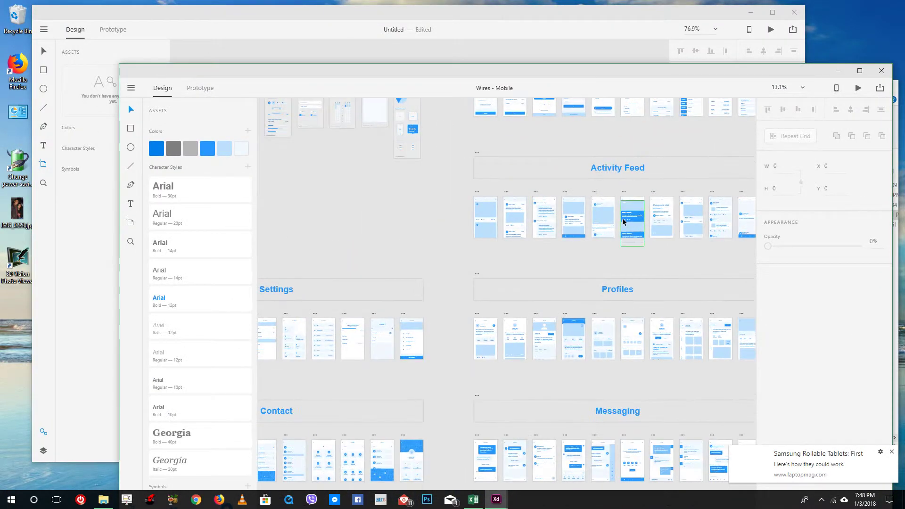
scroll(623, 222, up, 3)
scroll(317, 227, down, 1)
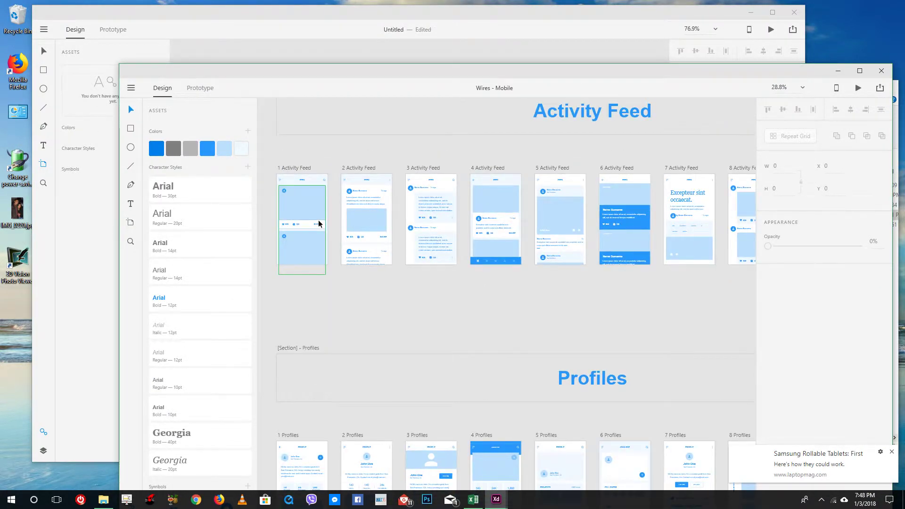
scroll(319, 223, up, 2)
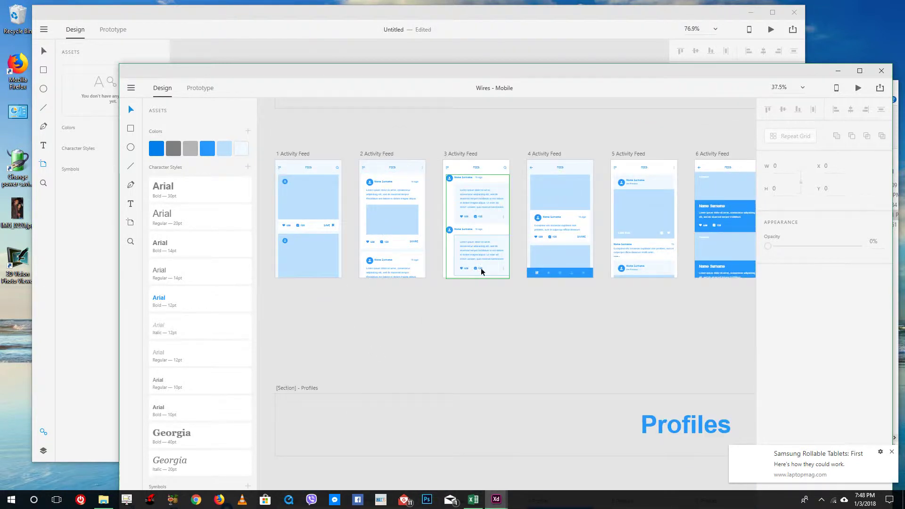
click(368, 313)
scroll(377, 154, up, 2)
click(337, 208)
drag(343, 178, 471, 391)
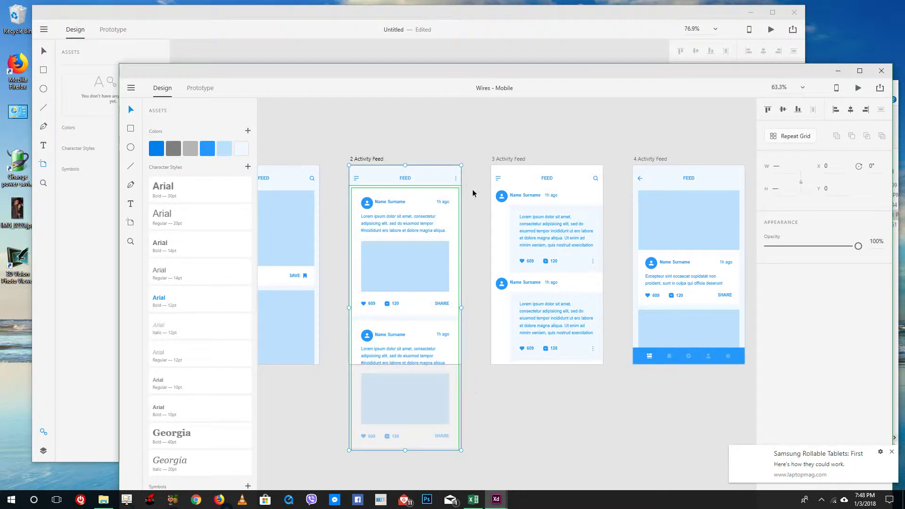
- Paste the copied activity feed screen into the untitled document
click(499, 27)
key(ctrl+v)
scroll(474, 221, down, 3)
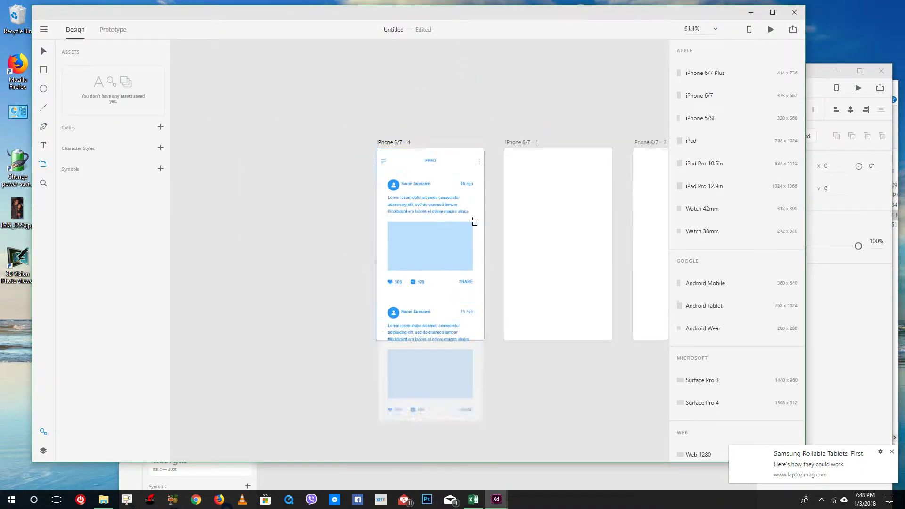
- Delete the surplus blank artboards iPhone 6/7 – 5 and iPhone 6/7 – 3 from the untitled document
click(597, 280)
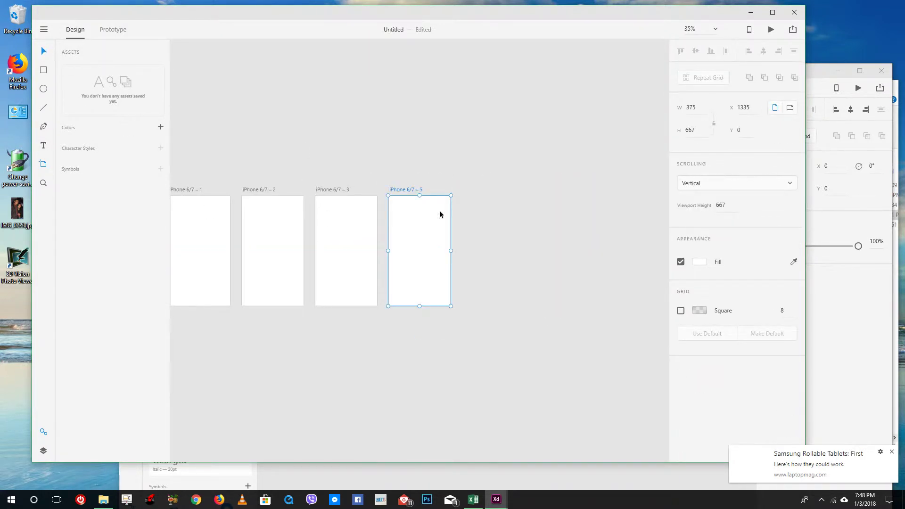
key(Delete)
click(376, 269)
key(Delete)
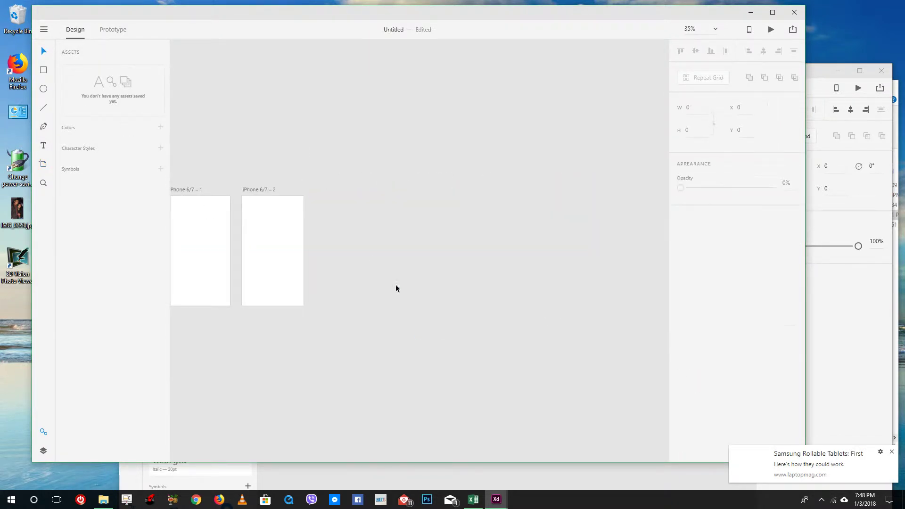
scroll(241, 281, down, 3)
scroll(228, 286, up, 5)
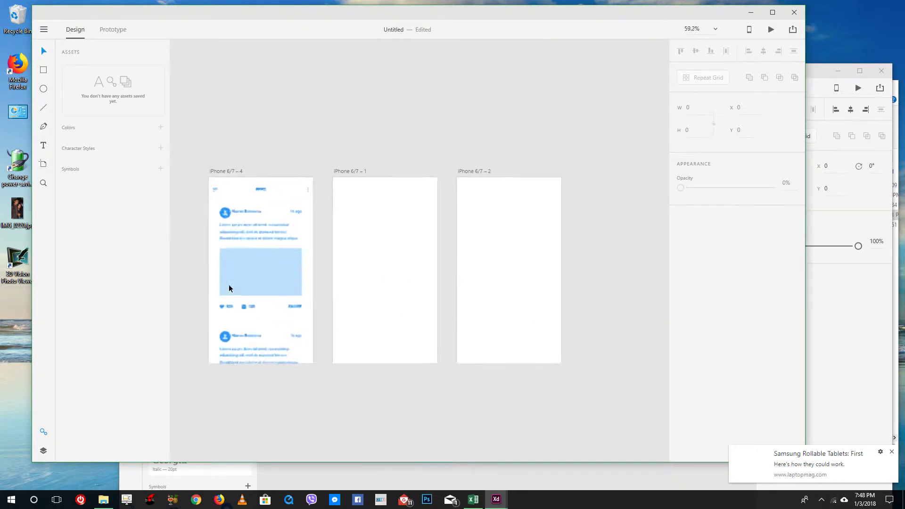
- Return to the Wires - Mobile file and select all the content of the 7 Sign Up artboard for copying
drag(511, 21, 580, 262)
click(580, 121)
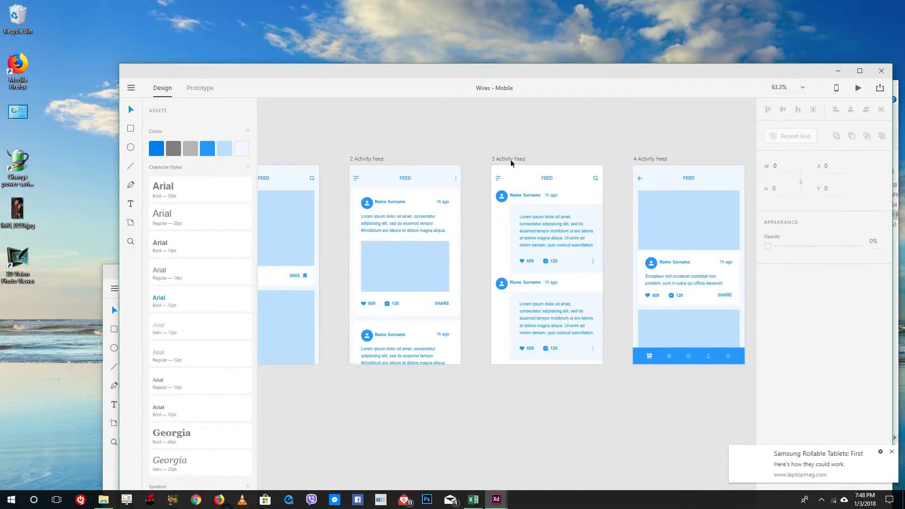
scroll(373, 217, down, 3)
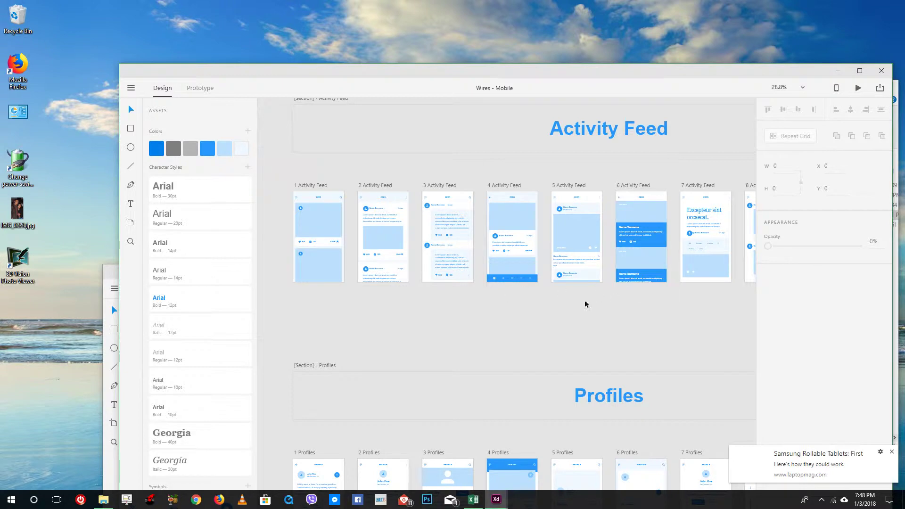
scroll(659, 281, down, 3)
scroll(687, 202, up, 3)
scroll(677, 202, up, 4)
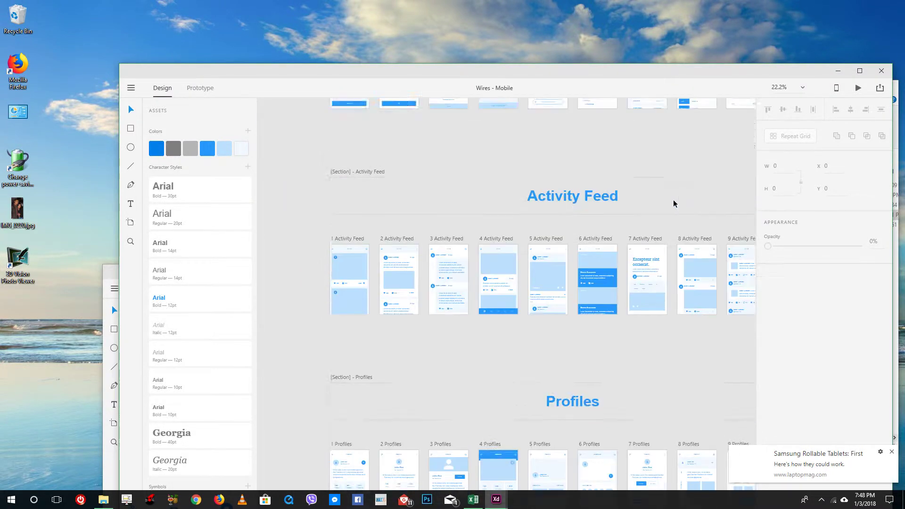
scroll(658, 296, up, 3)
click(610, 282)
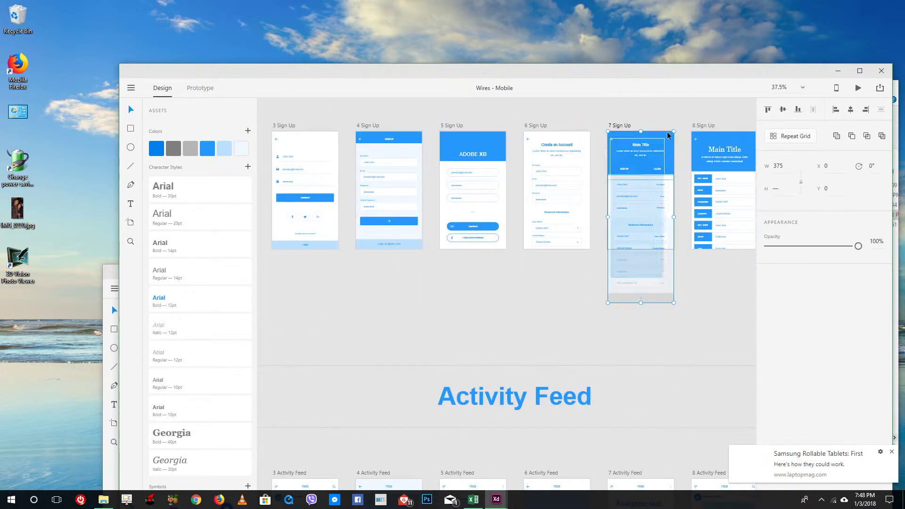
- Paste the 7 Sign Up content onto the blank iPhone 6/7 – 1 artboard in the untitled document
drag(656, 85, 656, 326)
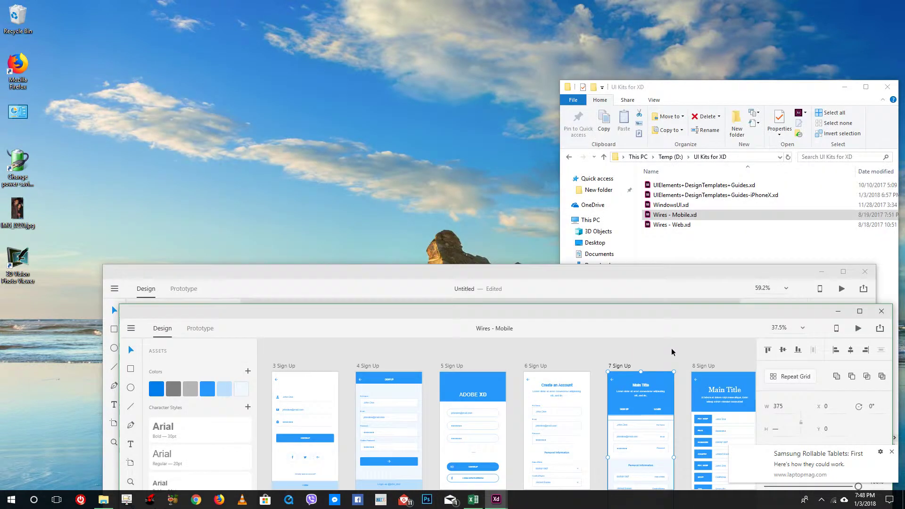
drag(607, 267, 620, 35)
click(497, 250)
key(ctrl+v)
- Copy the 5 Sign Up screen content from Wires - Mobile onto the blank iPhone 6/7 – 2 artboard
drag(669, 44, 553, 41)
drag(778, 311, 780, 119)
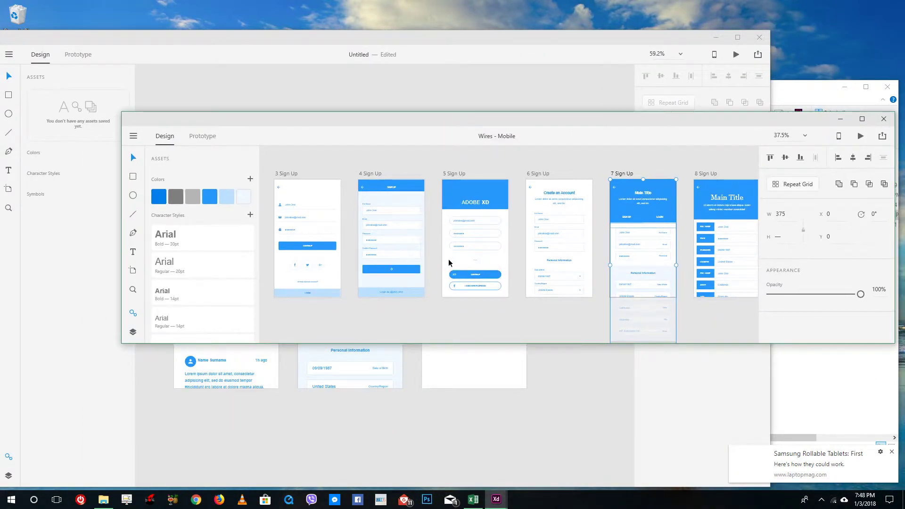
drag(435, 188, 512, 312)
key(ctrl+c)
click(489, 85)
key(ctrl+v)
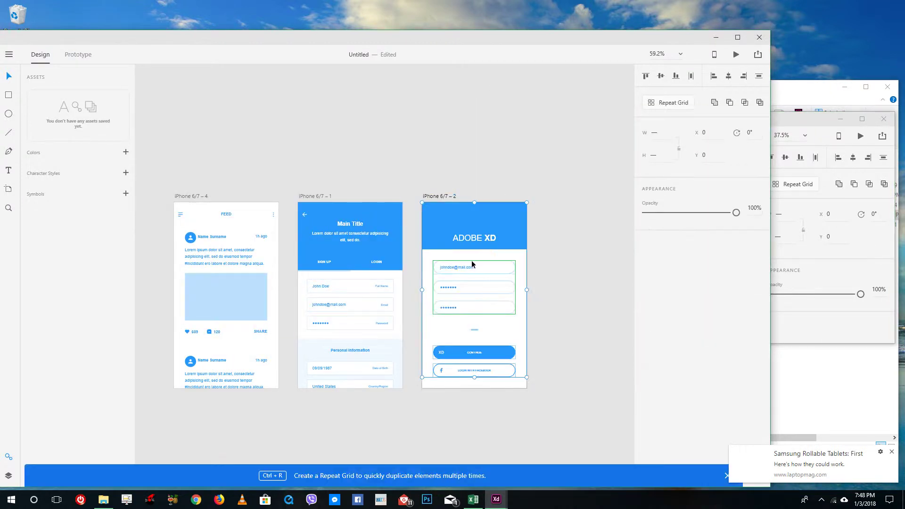
click(471, 237)
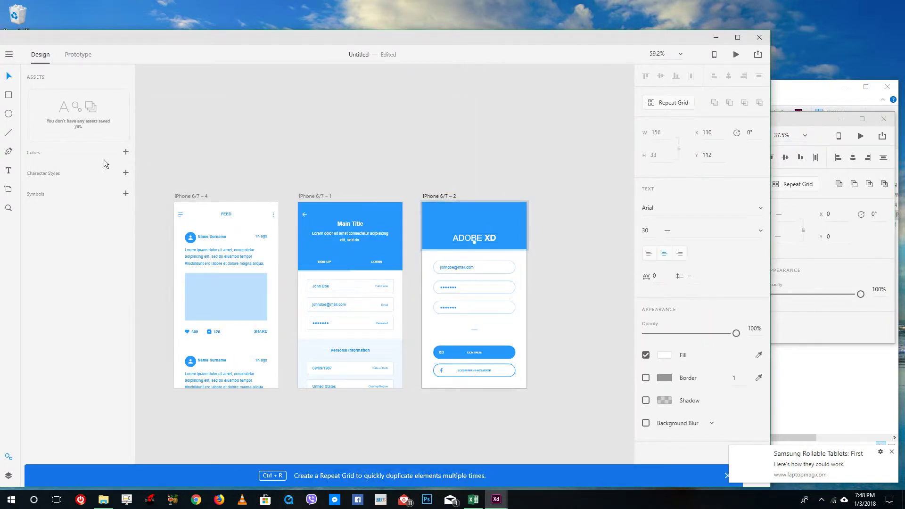
key(ctrl+z)
key(ctrl+v)
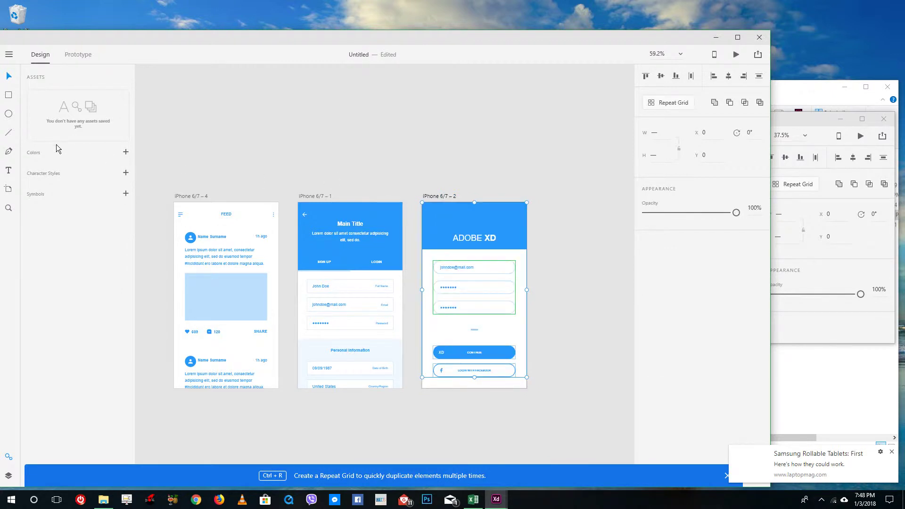
click(479, 238)
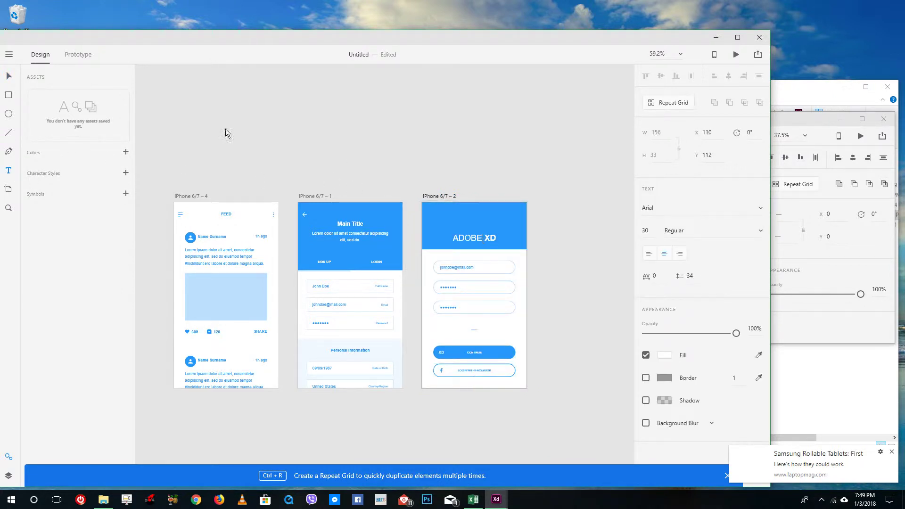
click(9, 55)
click(257, 101)
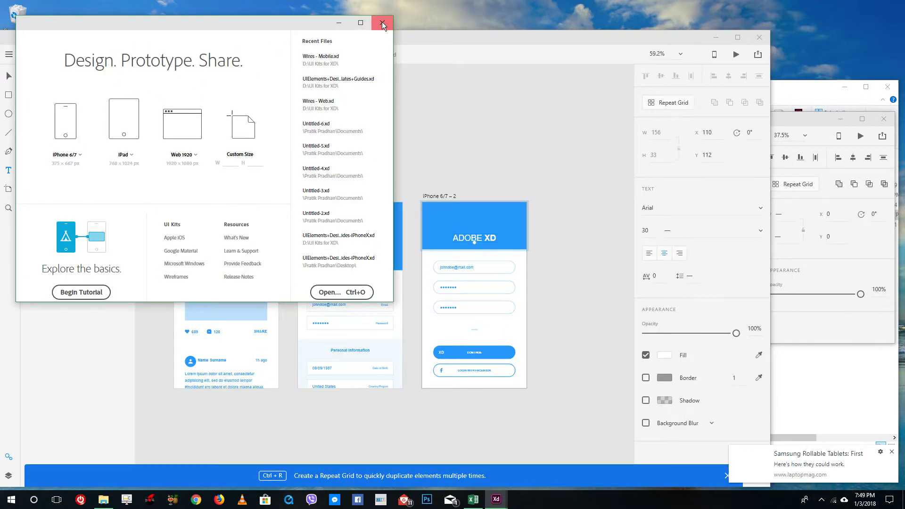
click(382, 24)
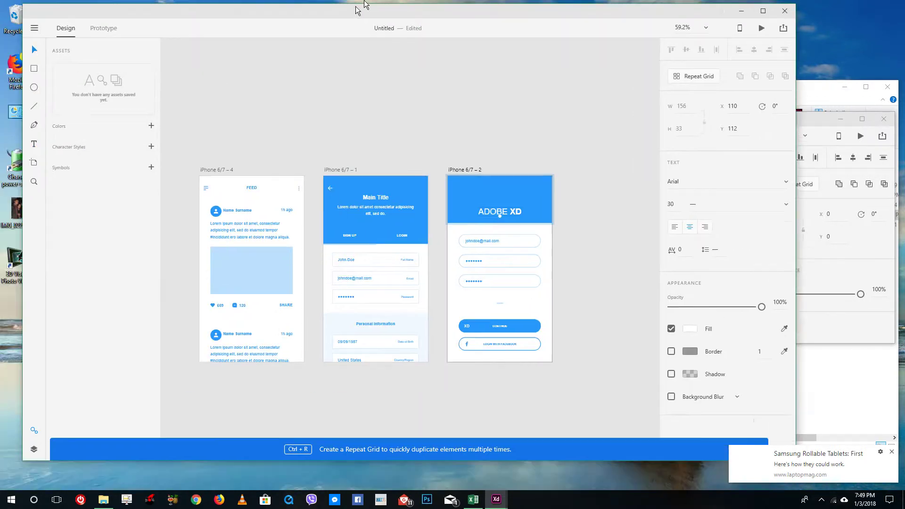
- Maximize the untitled document and change the ADOBE XD title on the iPhone 6/7 – 2 artboard to TUTORTUBE XD
double_click(333, 37)
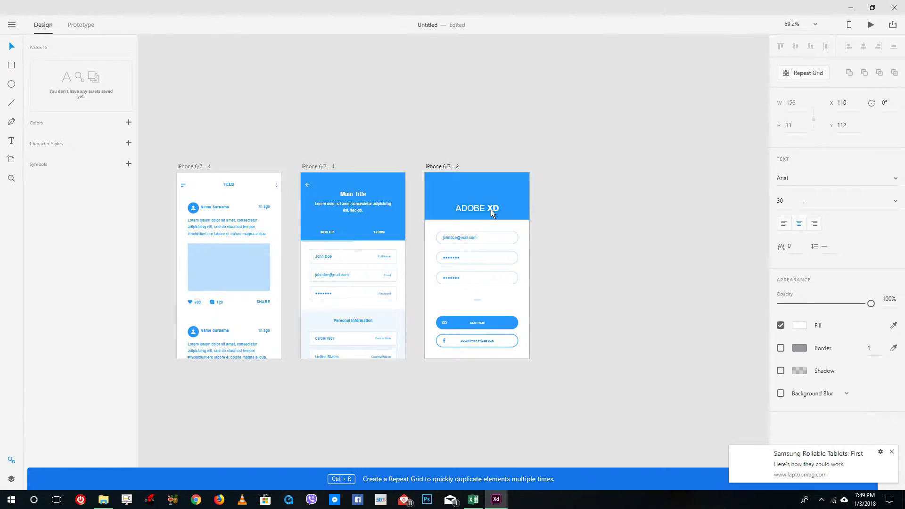
double_click(484, 207)
key(ctrl+a)
text(f)
key(BackSpace)
text(TUTORTUBE)
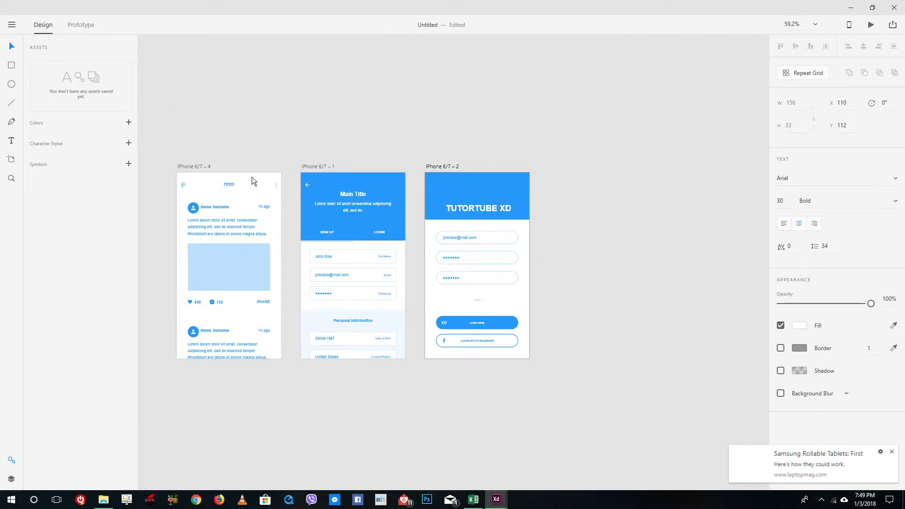
click(12, 46)
click(373, 97)
scroll(222, 235, up, 2)
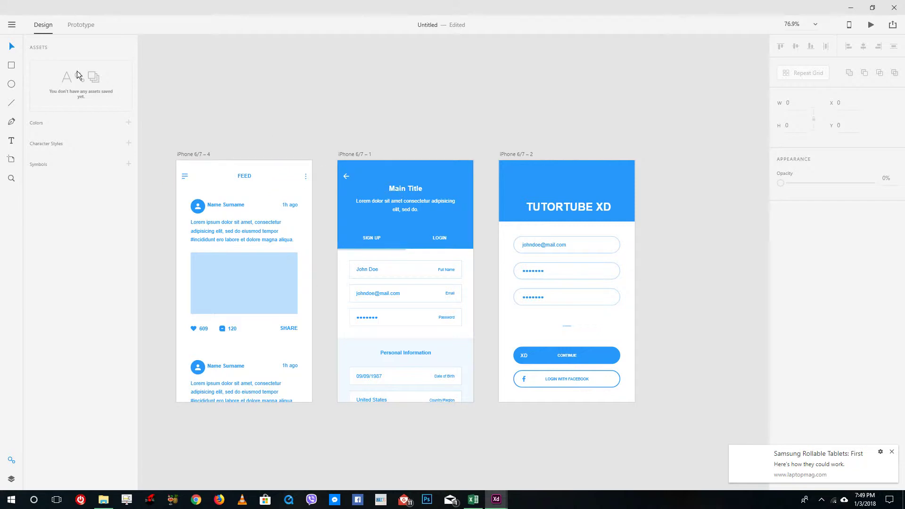
- Switch the document to Prototype mode and dismiss the introduction
click(81, 27)
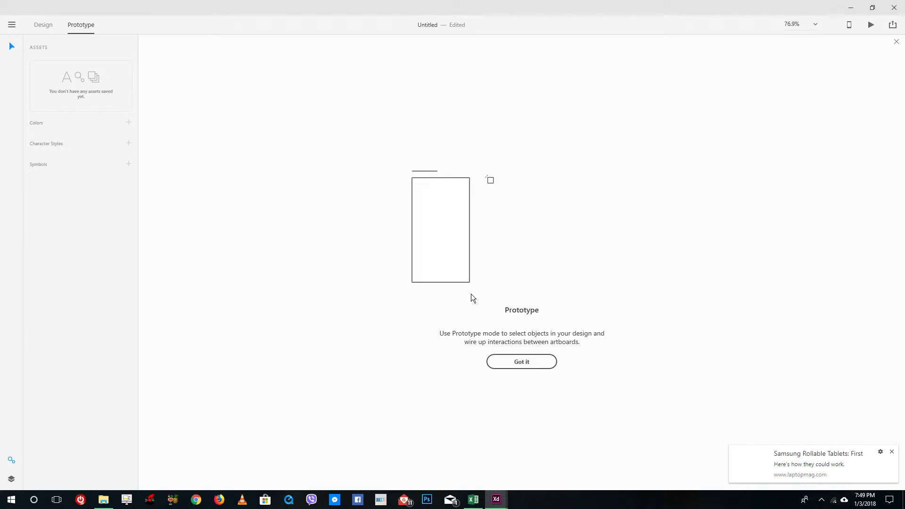
click(521, 361)
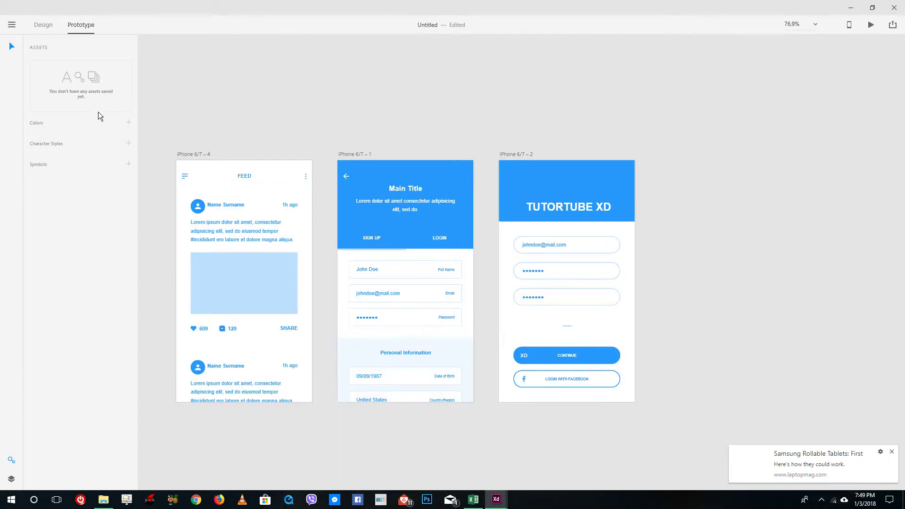
- Select the feed screen and the headers of the two sign-up screens in turn to examine their home and connection handles
click(305, 178)
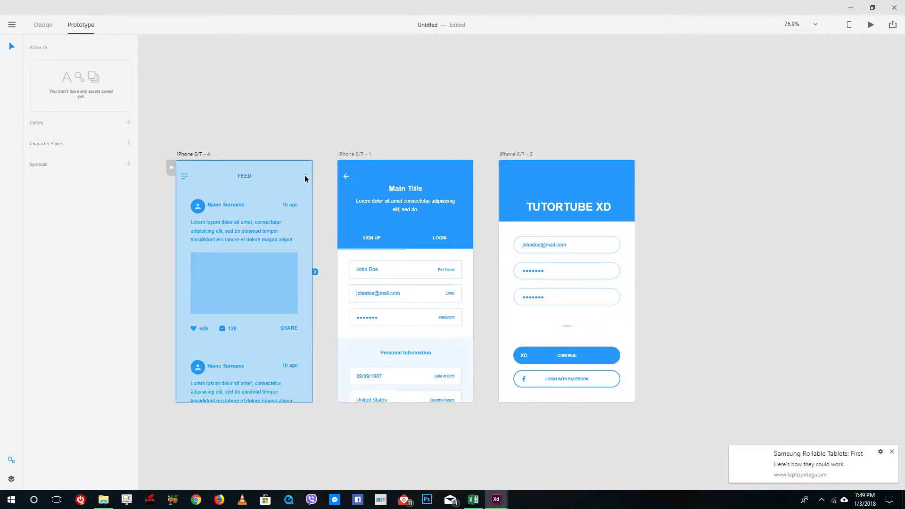
click(317, 149)
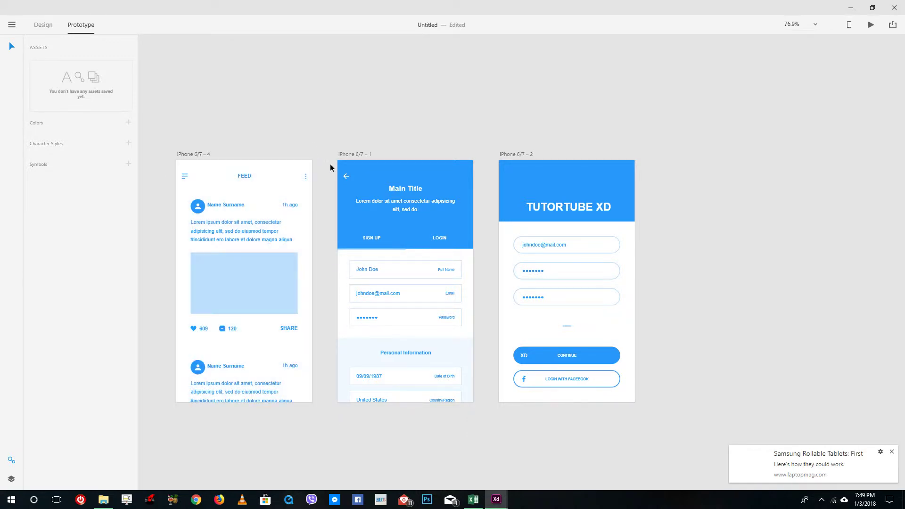
click(568, 186)
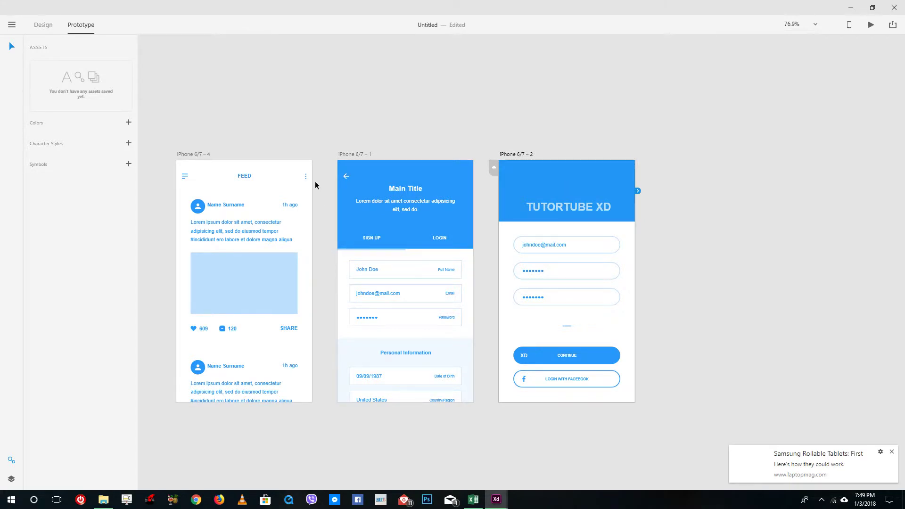
click(236, 182)
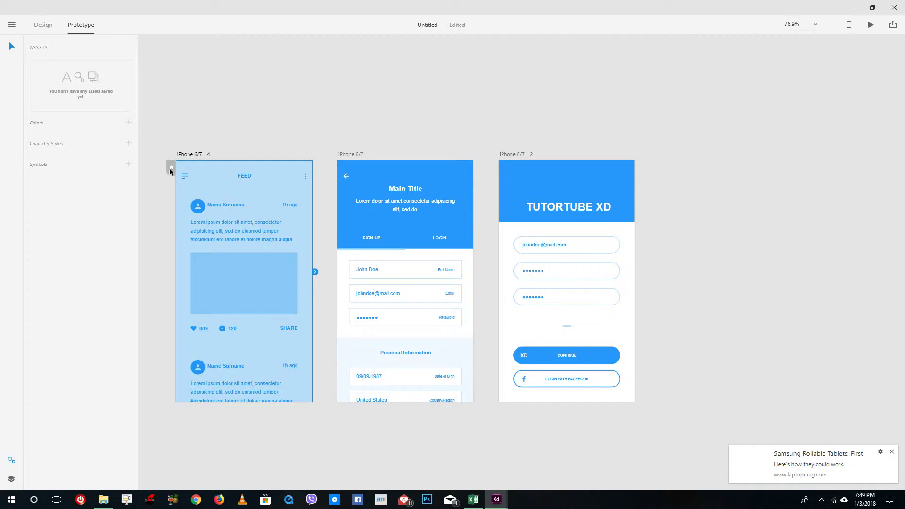
click(397, 172)
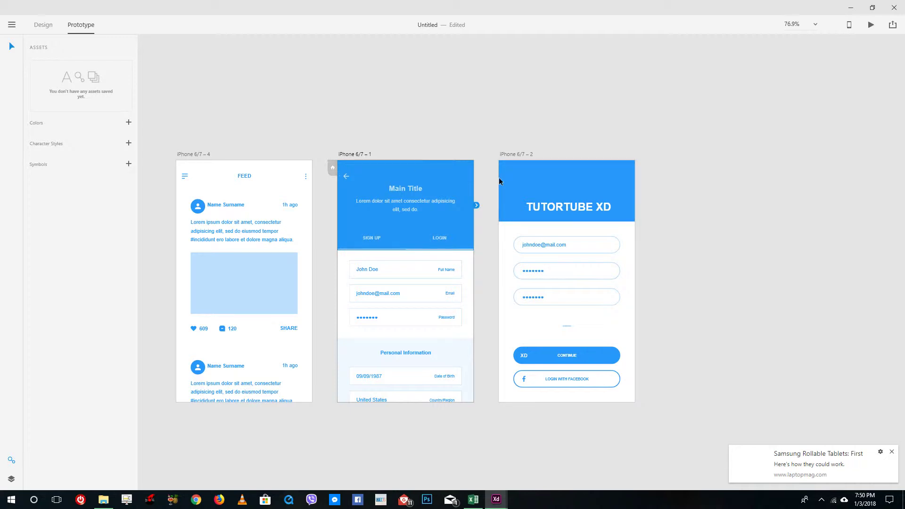
- Set the iPhone 6/7 – 2 artboard as the prototype's home screen and check the start screen in the preview
click(528, 182)
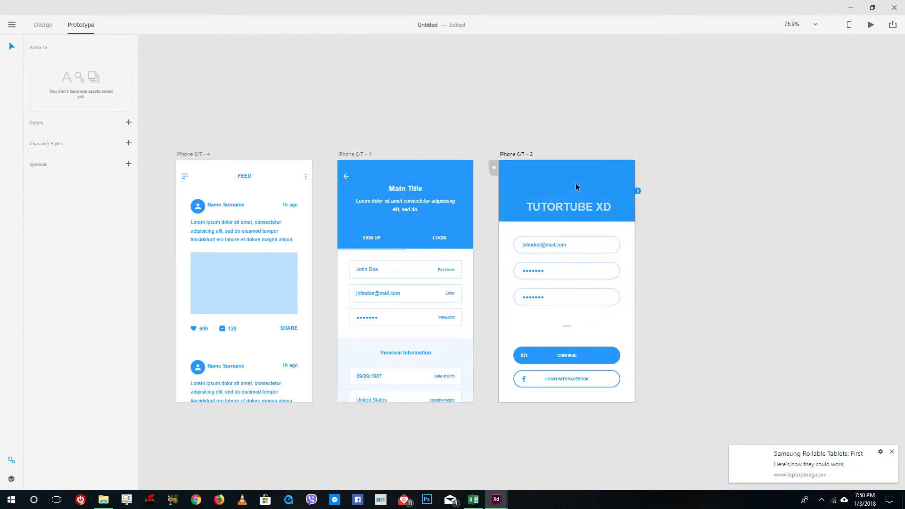
click(730, 274)
click(509, 195)
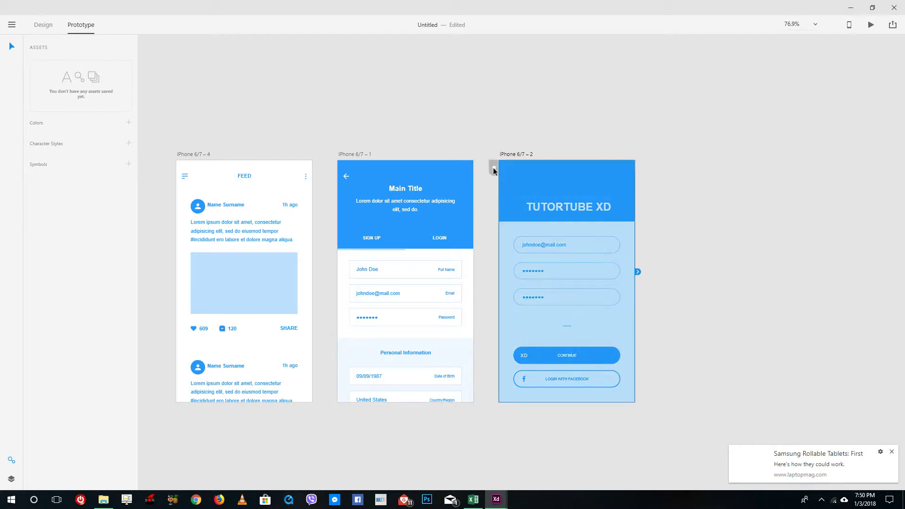
click(494, 169)
click(871, 25)
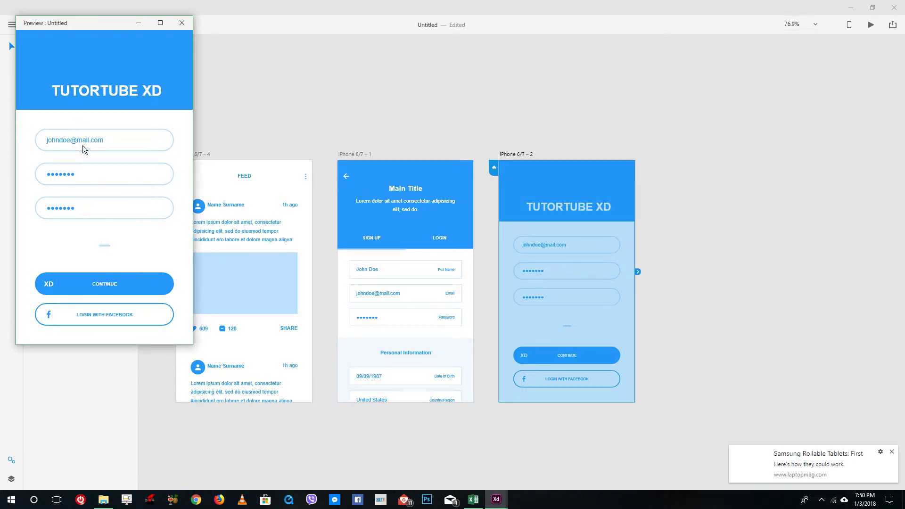
click(182, 23)
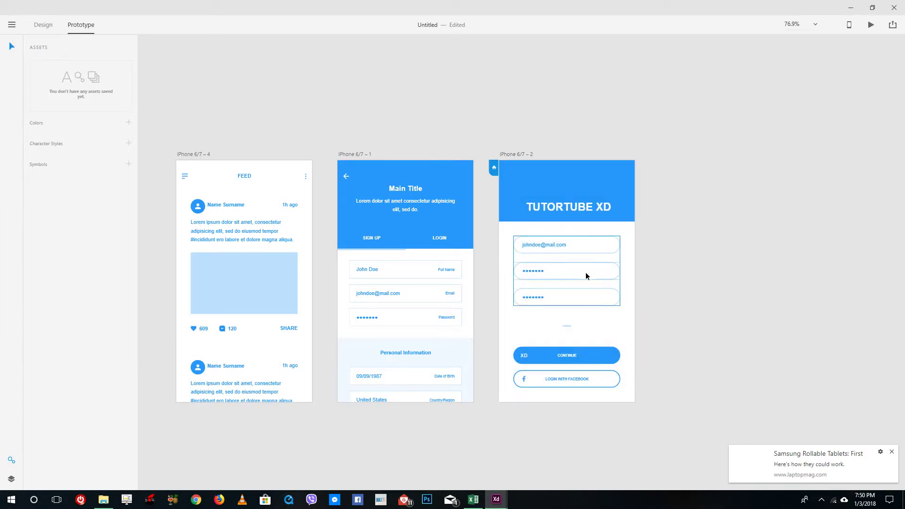
- Link the CONTINUE button on iPhone 6/7 – 2 to the iPhone 6/7 – 4 artboard with a Slide Up transition
click(554, 358)
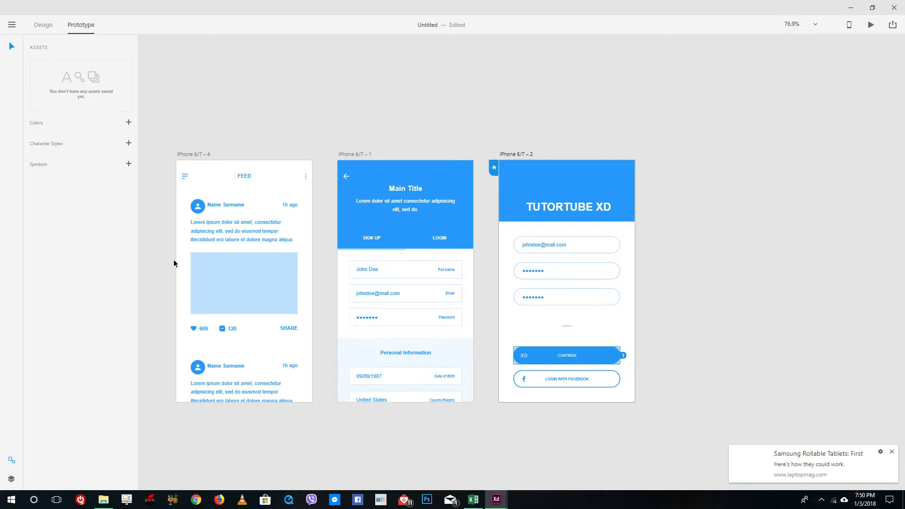
drag(624, 357, 309, 219)
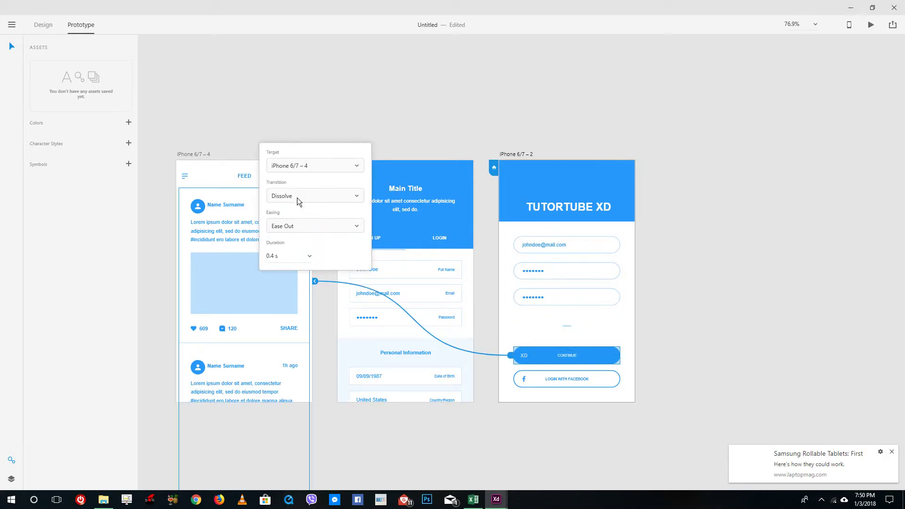
click(304, 195)
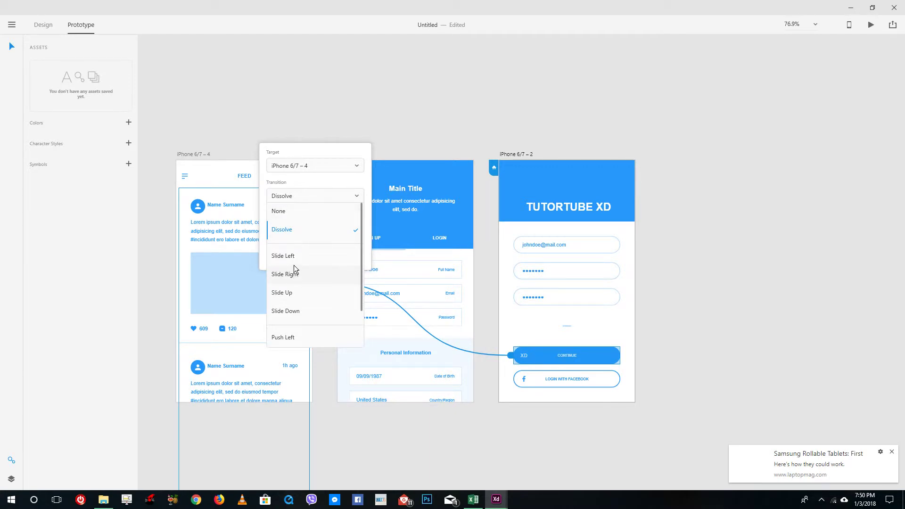
click(307, 296)
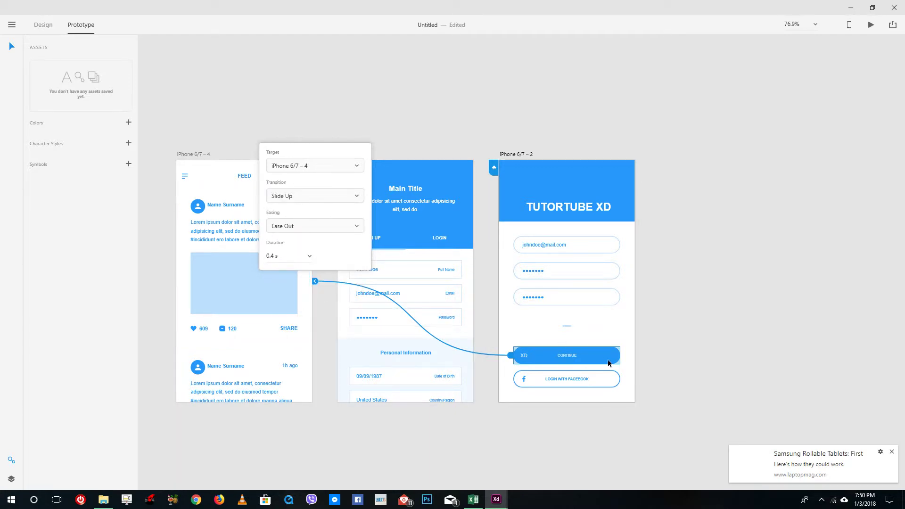
click(710, 278)
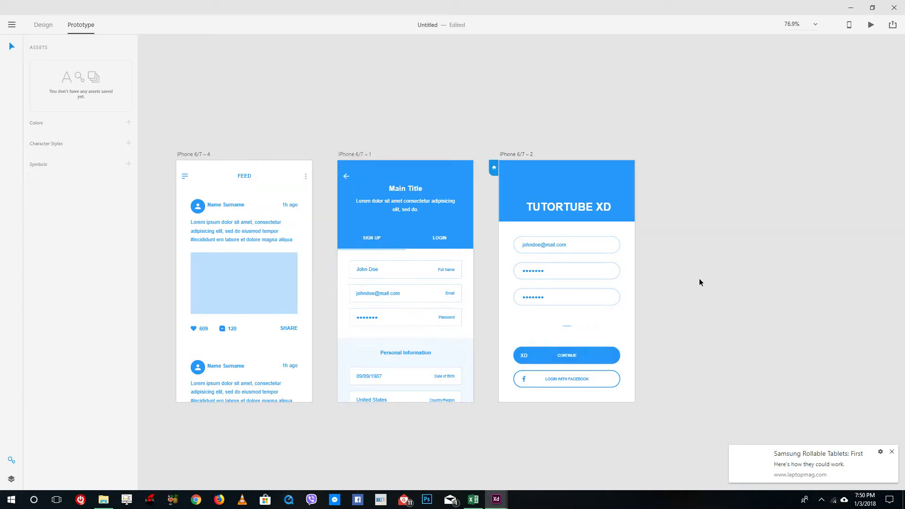
- Link the menu icon in the FEED header to the iPhone 6/7 – 2 artboard with a Slide Up transition
click(184, 180)
key(Escape)
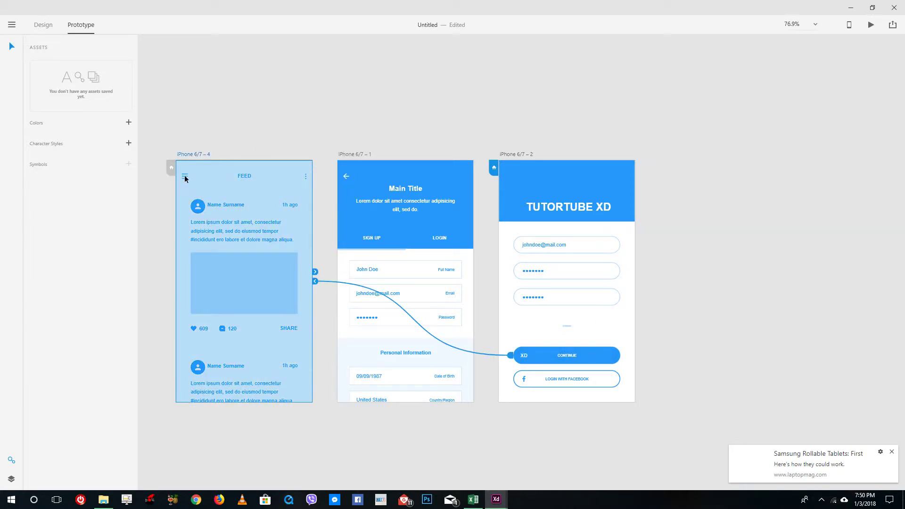
click(776, 281)
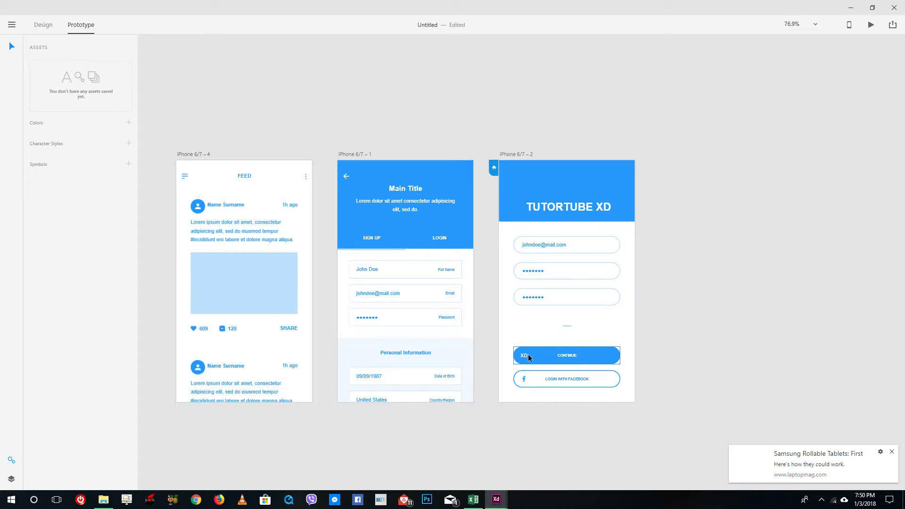
click(184, 182)
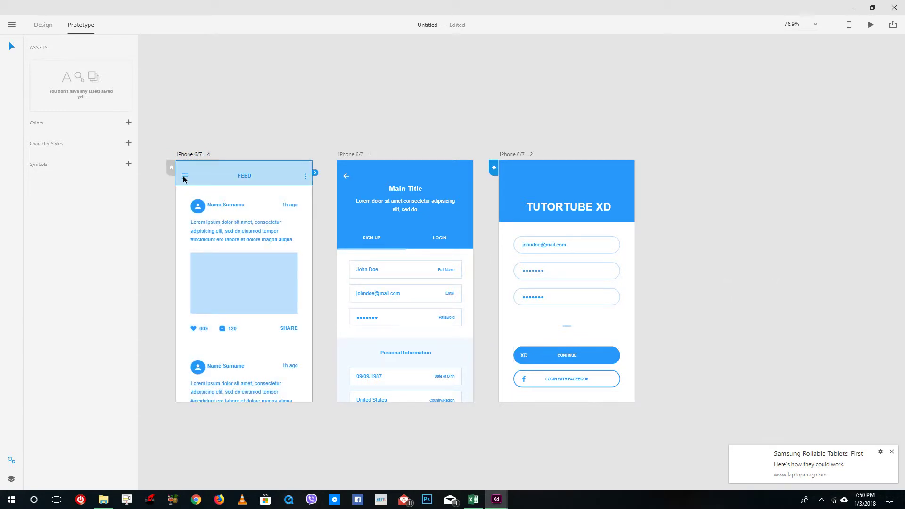
double_click(186, 179)
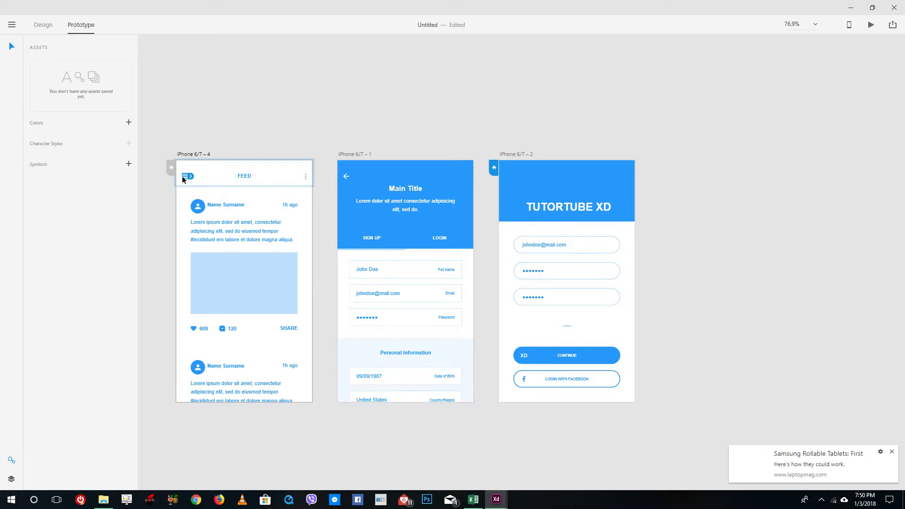
click(183, 180)
click(184, 180)
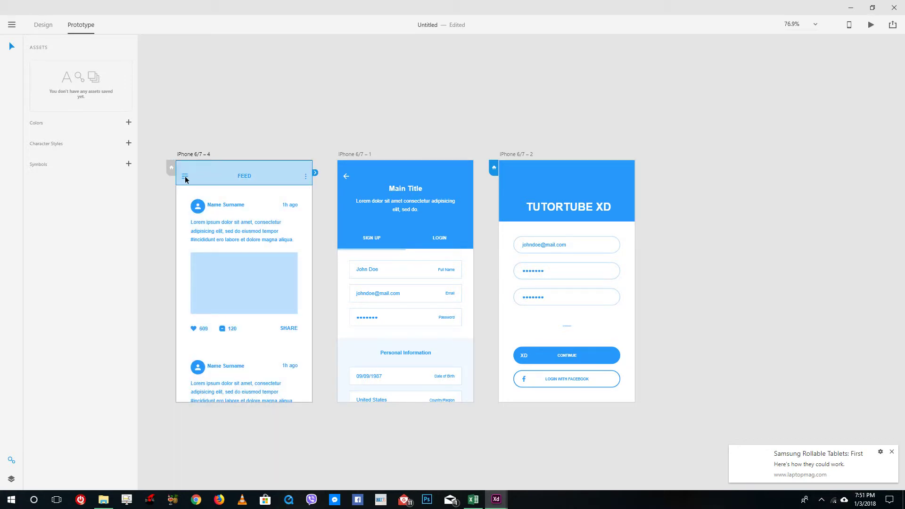
double_click(186, 179)
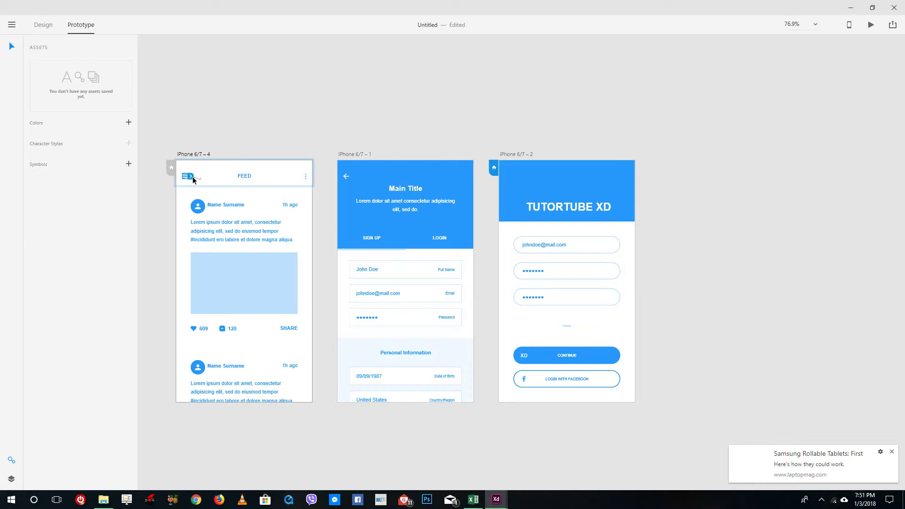
drag(383, 297, 502, 321)
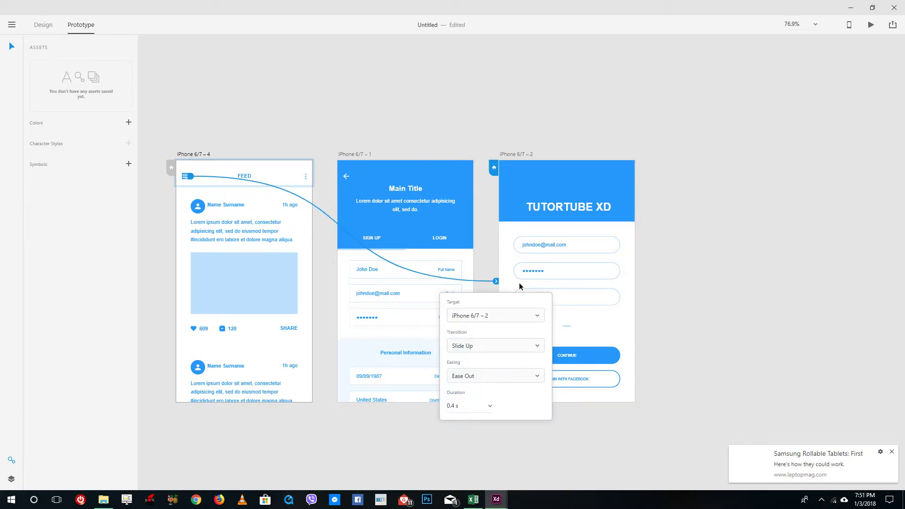
- Link the three-dot icon in the FEED header to the iPhone 6/7 – 1 artboard
click(307, 178)
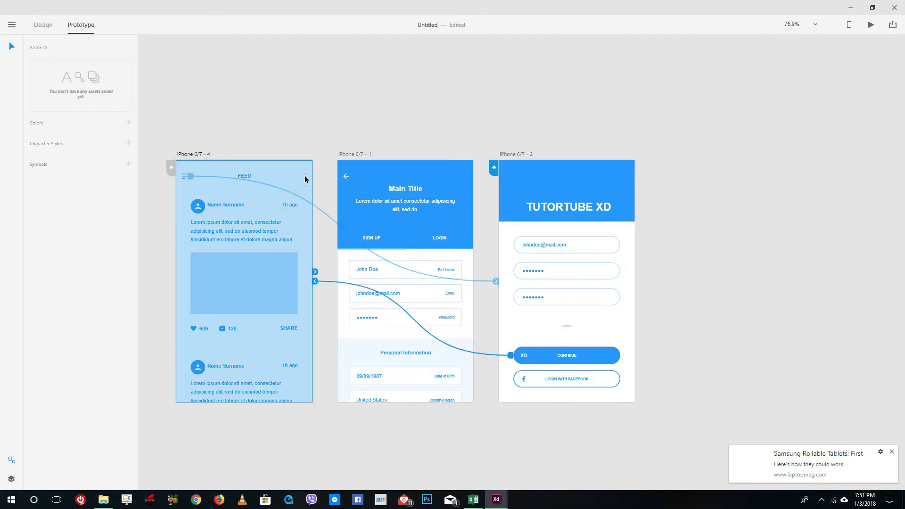
double_click(308, 178)
drag(312, 180, 366, 187)
click(371, 177)
- Link the back arrow on iPhone 6/7 – 1 to the iPhone 6/7 – 4 artboard with a Slide Up transition
click(346, 178)
double_click(347, 177)
drag(335, 198, 275, 193)
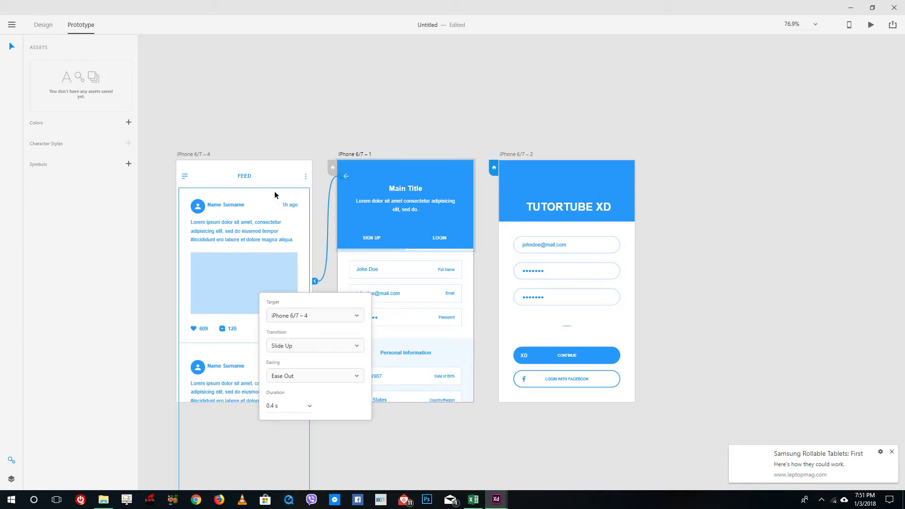
click(438, 182)
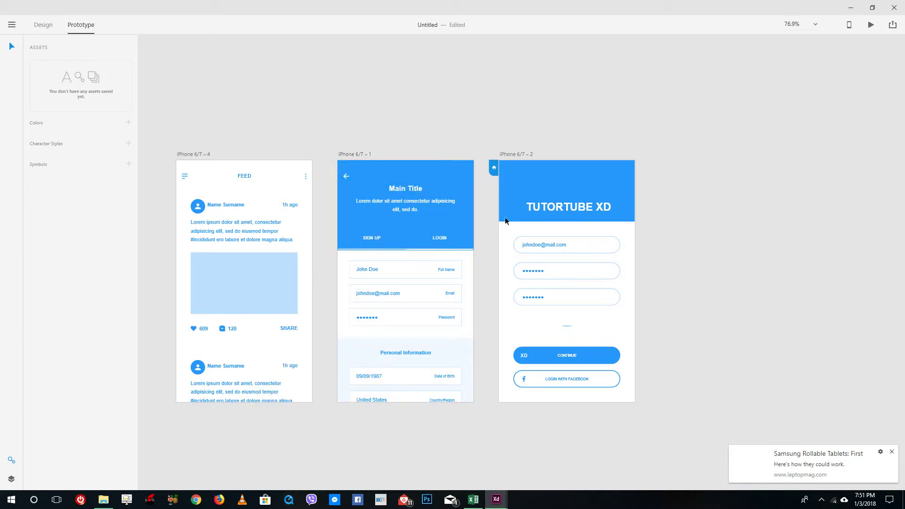
- Select the headers of iPhone 6/7 – 2 and iPhone 6/7 – 1 in turn to review their outgoing connections
click(576, 215)
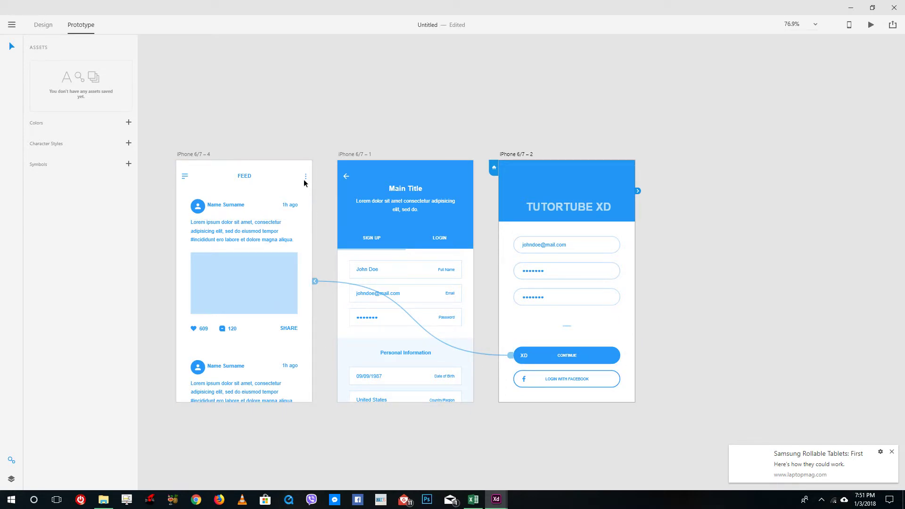
click(364, 187)
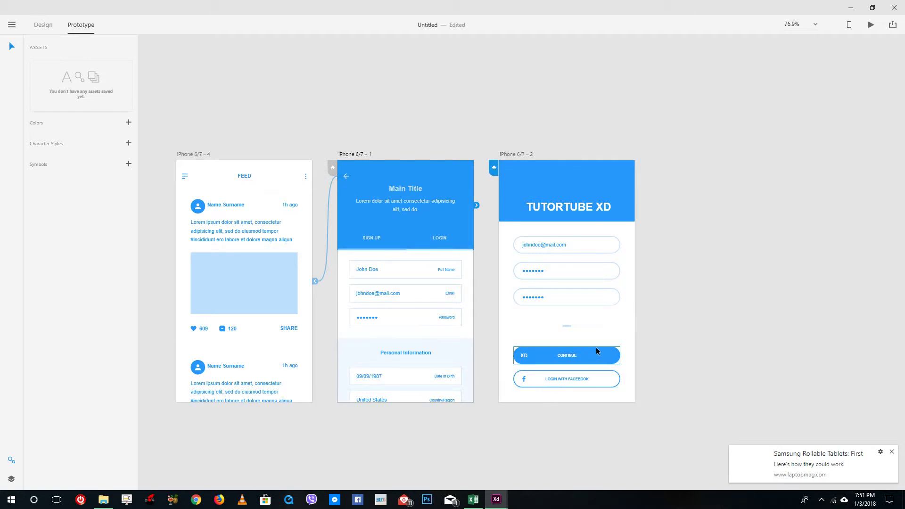
click(707, 309)
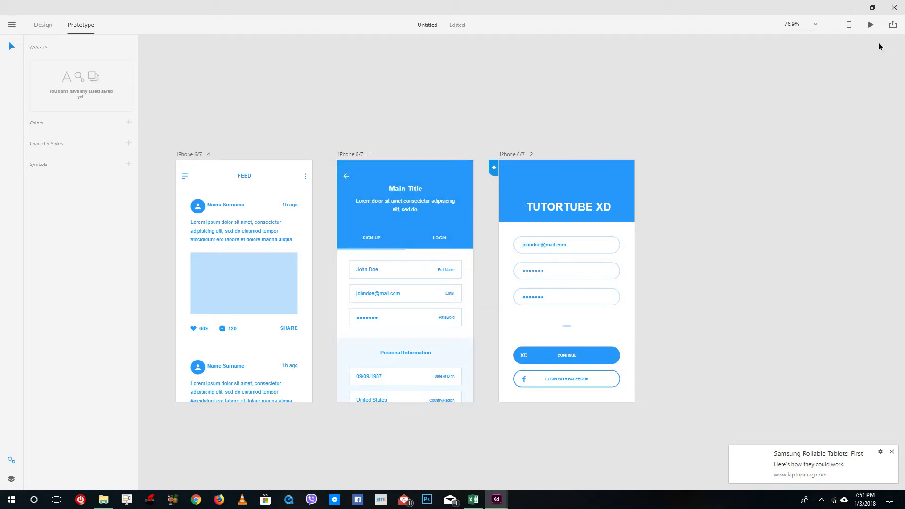
- Open the prototype preview, move its window over the sign-up artboards and enlarge it
click(871, 26)
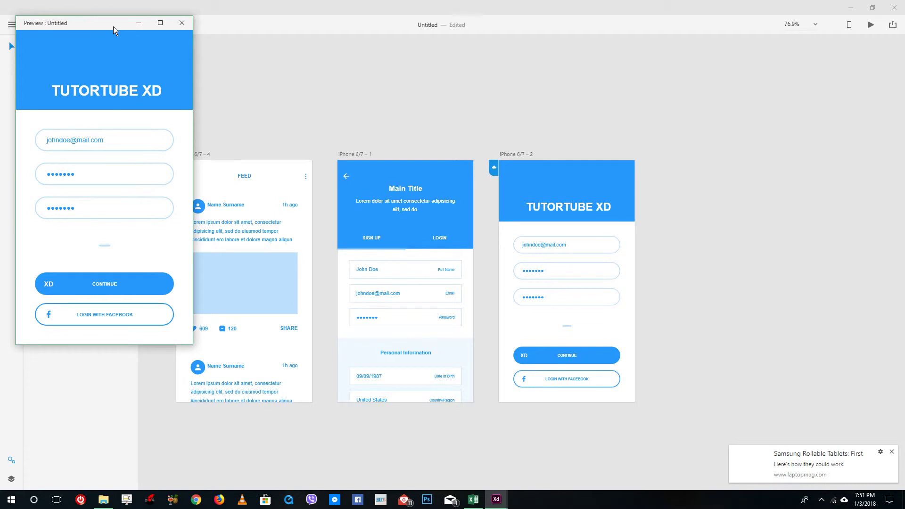
drag(114, 30, 401, 63)
drag(481, 139, 782, 264)
drag(800, 400, 846, 439)
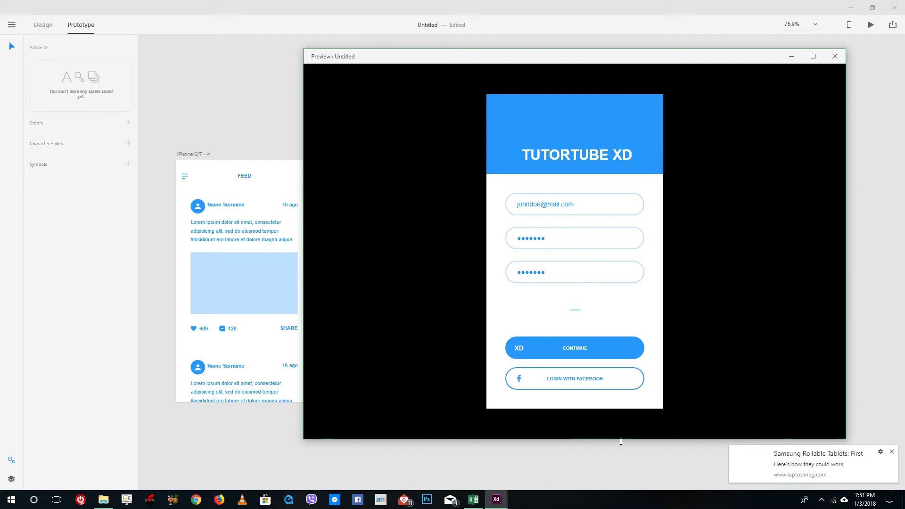
- Test the CONTINUE, feed menu, three-dot and back arrow links in the preview and close it
click(570, 345)
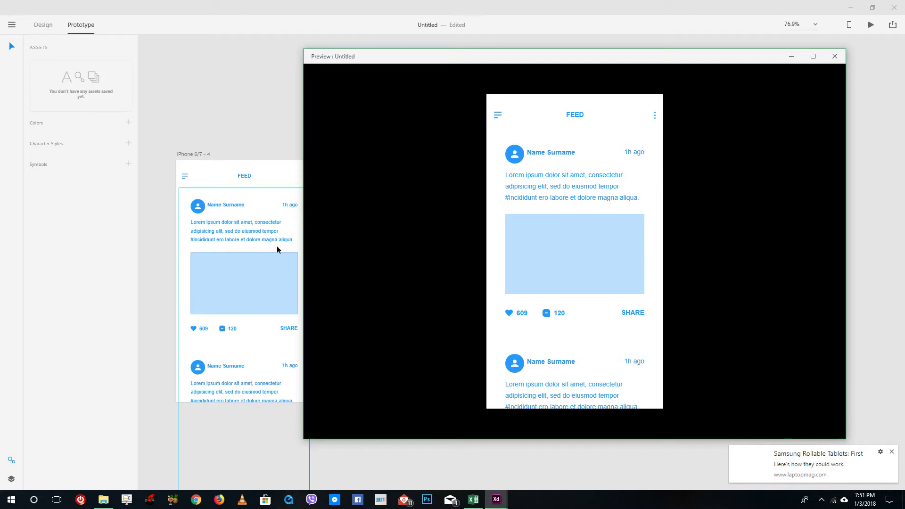
click(498, 116)
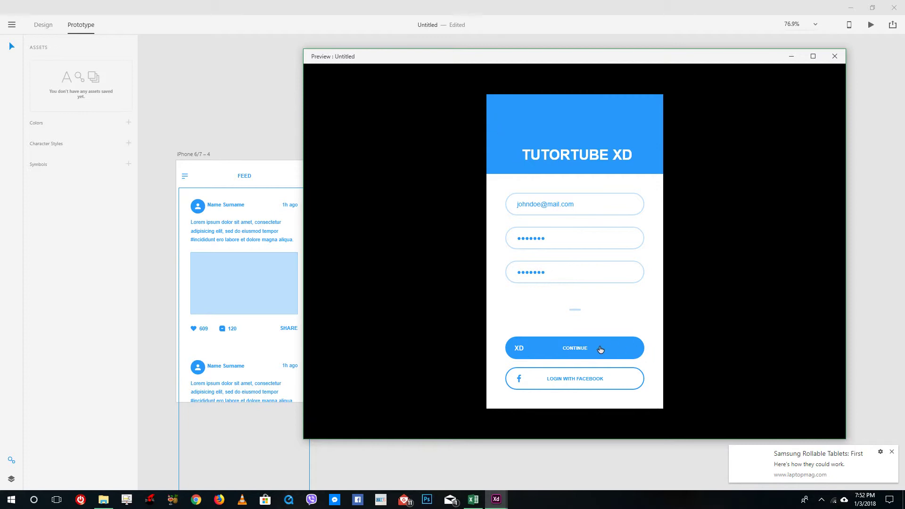
click(600, 349)
click(498, 115)
click(576, 348)
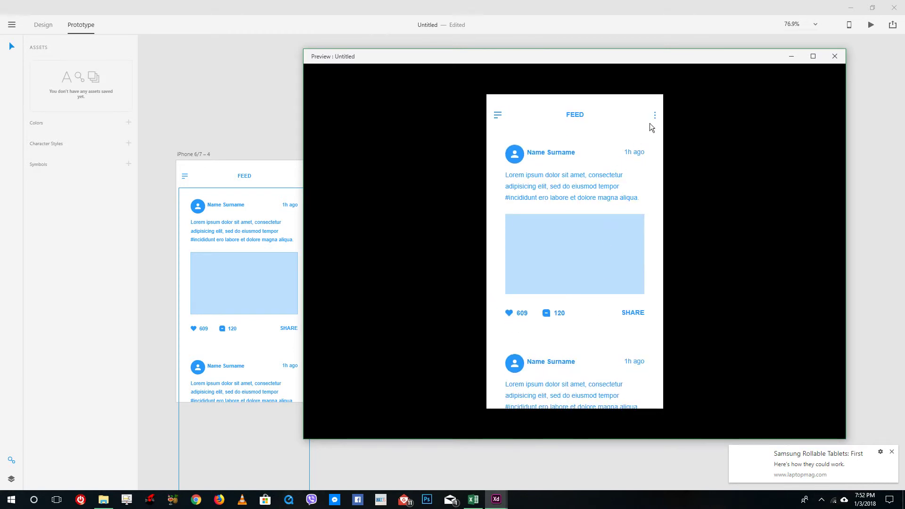
click(656, 117)
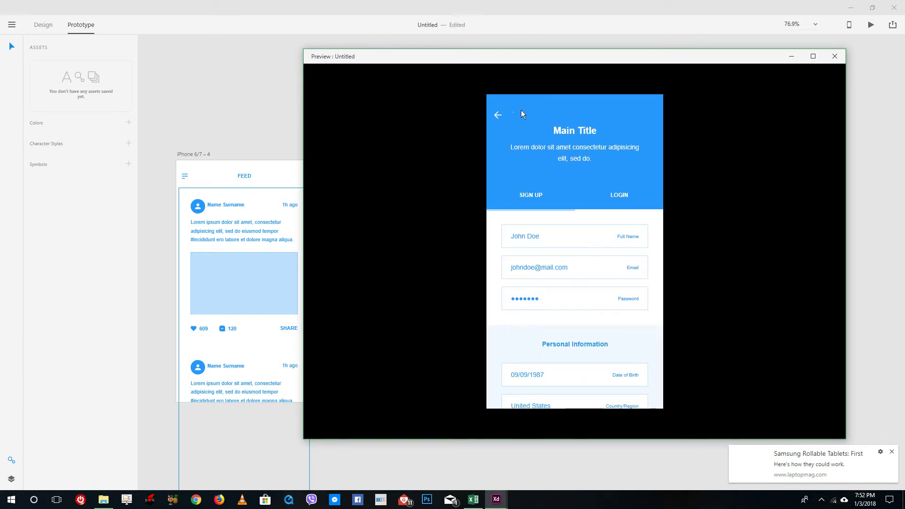
click(496, 116)
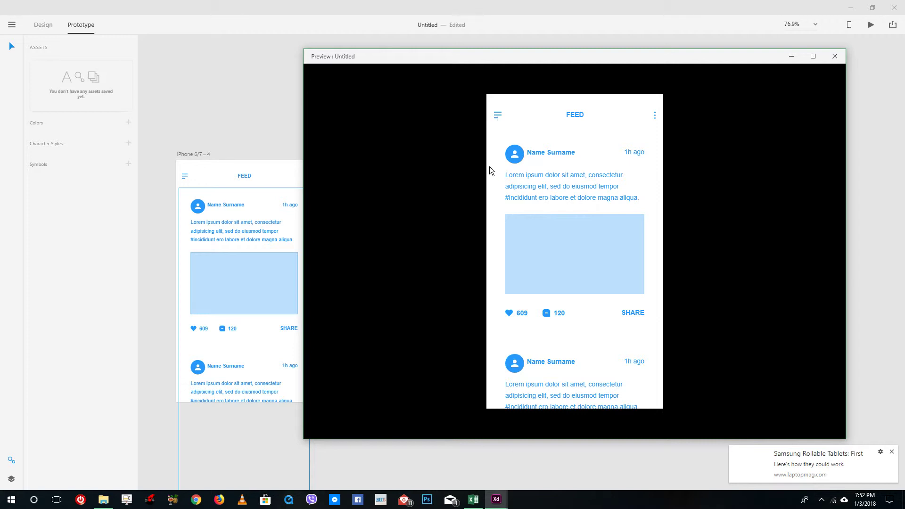
click(498, 114)
click(573, 348)
click(835, 56)
- Change the transition of the feed menu icon's link to iPhone 6/7 – 2 to Slide Down
click(188, 177)
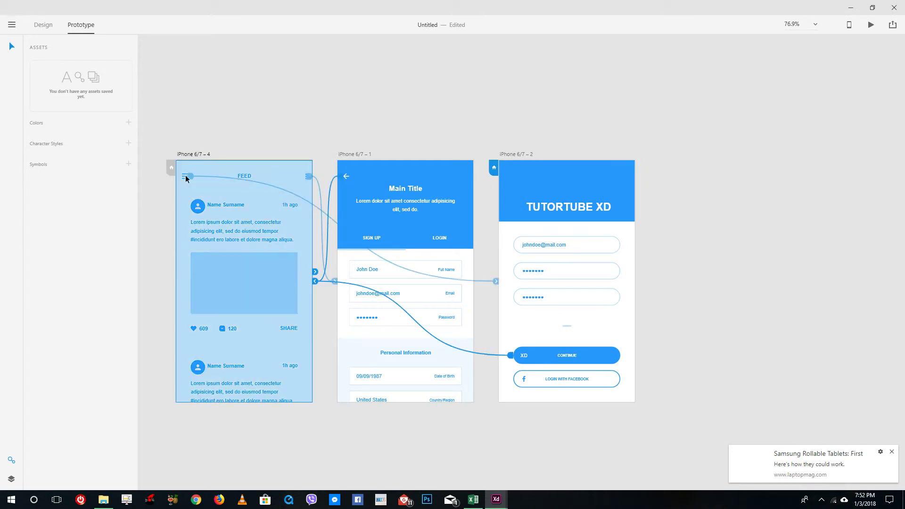
click(187, 178)
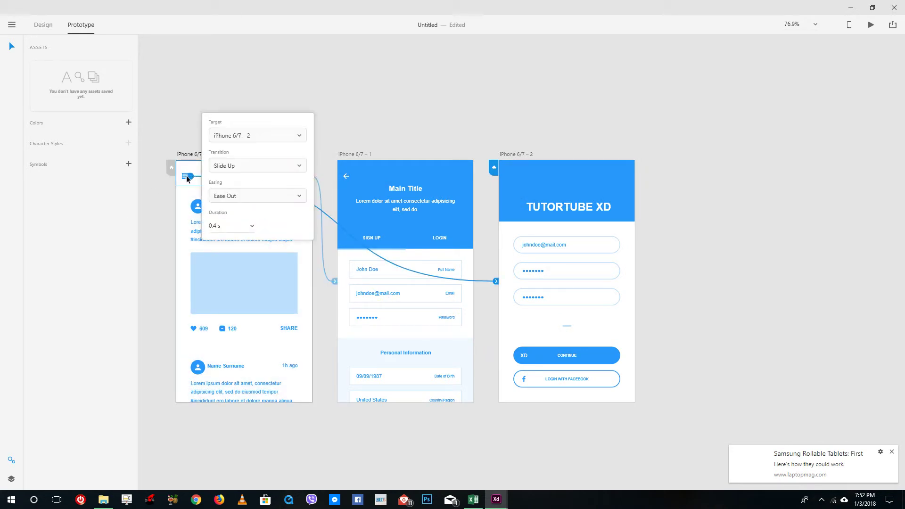
click(253, 165)
click(251, 247)
key(Escape)
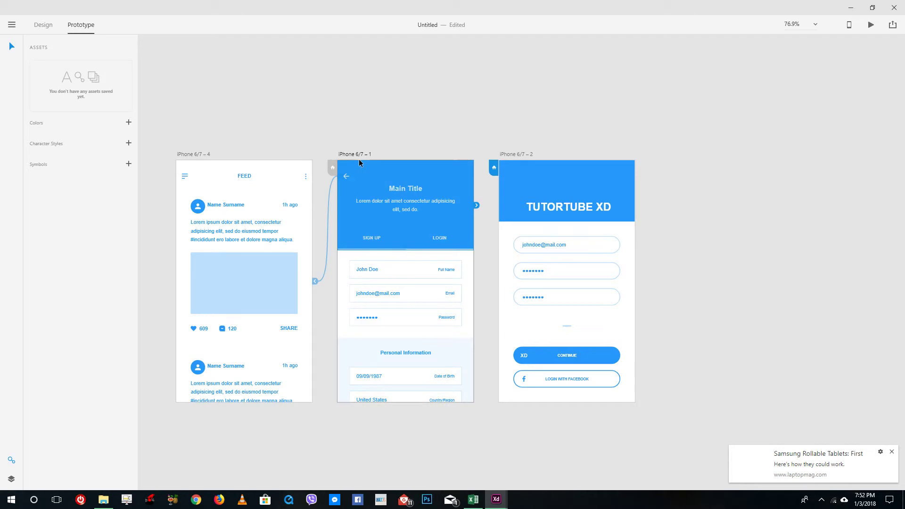
- Change the transition of the feed three-dot icon's link to iPhone 6/7 – 1 to Slide Right
click(306, 179)
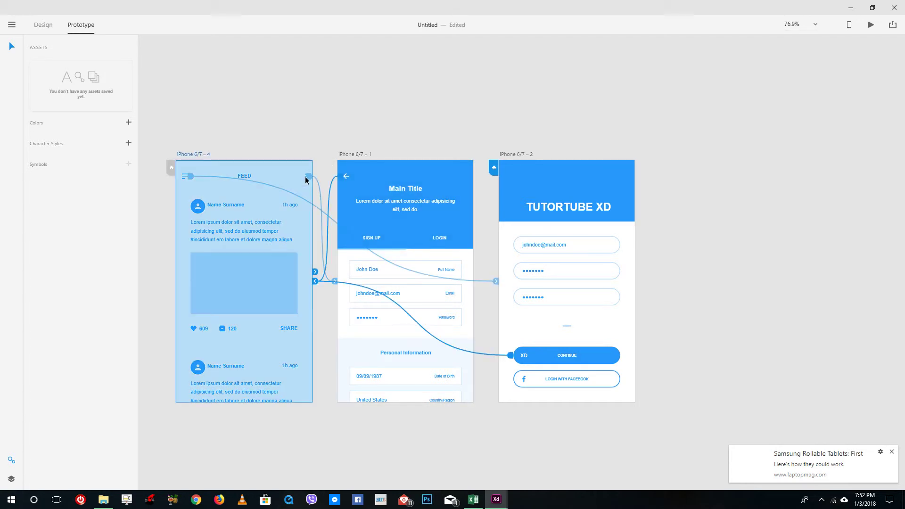
click(307, 178)
click(305, 91)
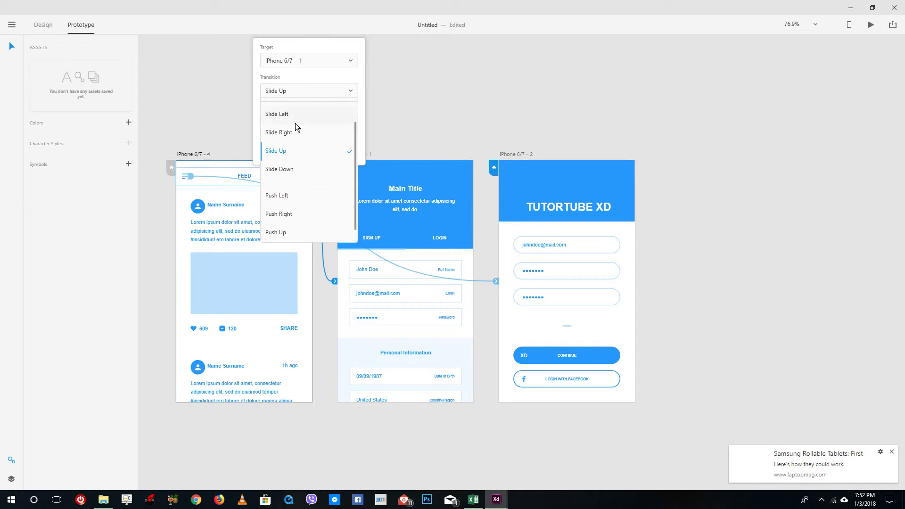
click(295, 134)
click(349, 286)
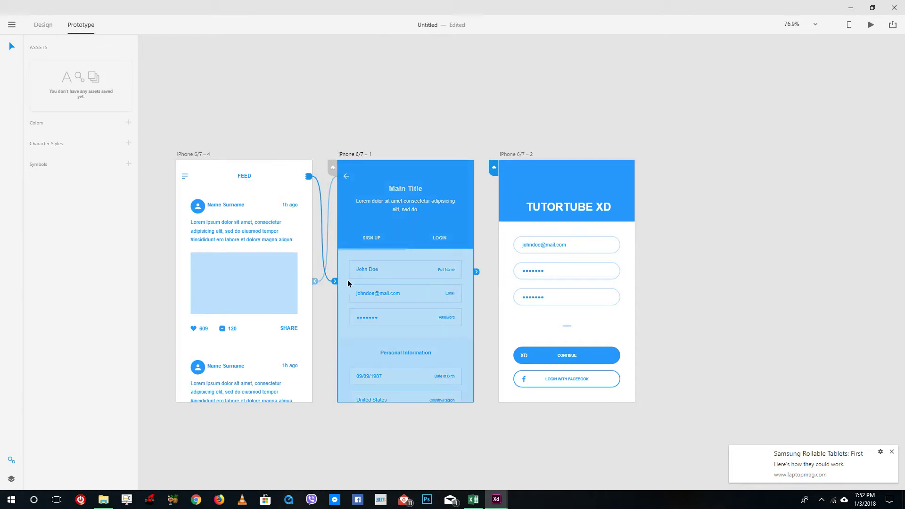
- Change the transition of the back arrow's link to iPhone 6/7 – 4 to Slide Right
click(344, 176)
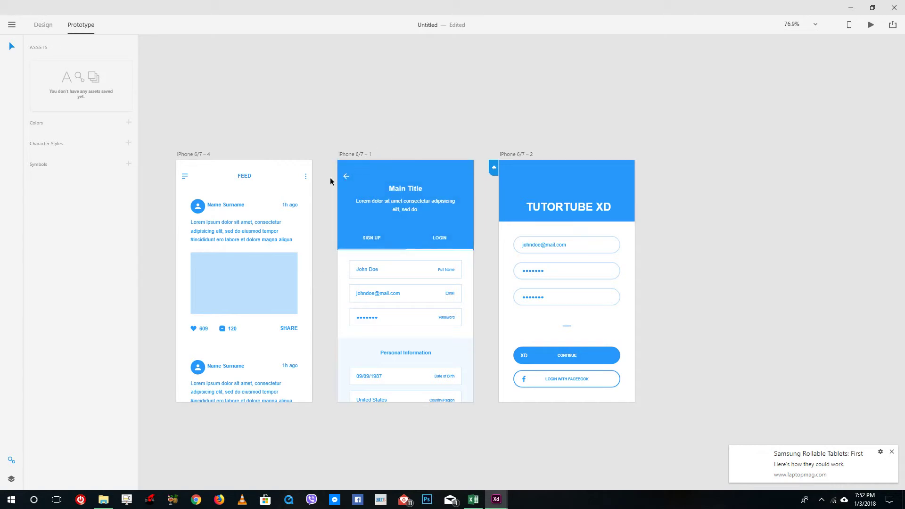
scroll(359, 176, up, 10)
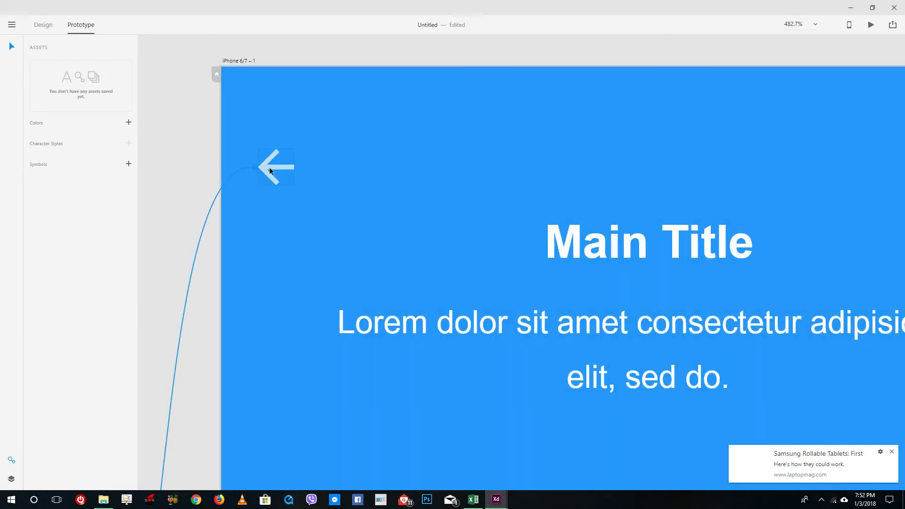
click(270, 165)
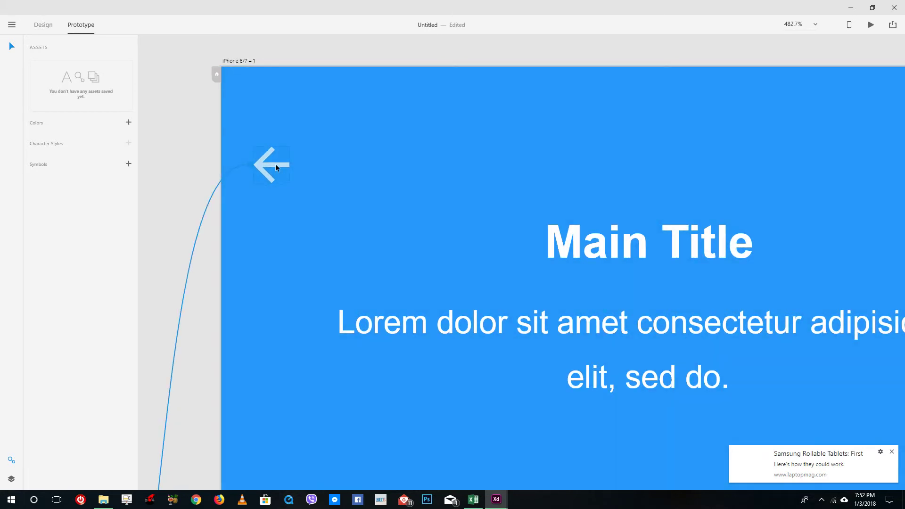
scroll(275, 165, down, 5)
click(221, 343)
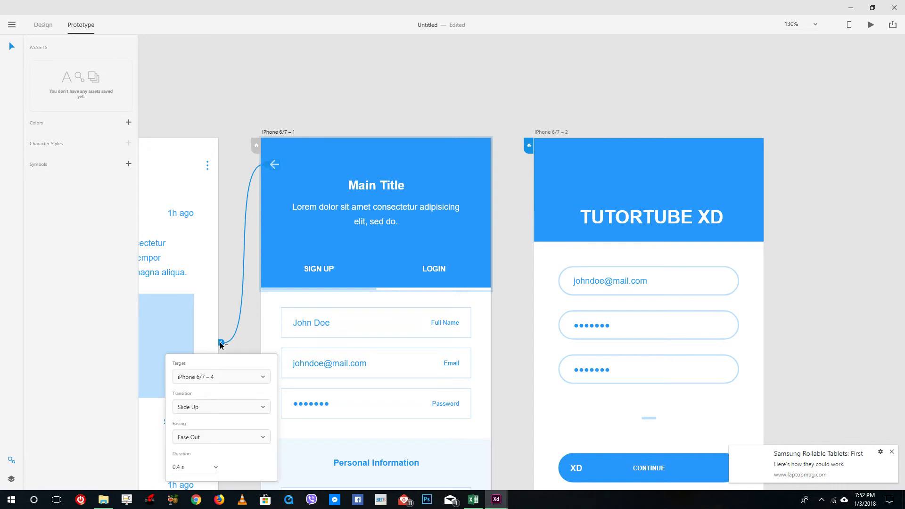
click(230, 407)
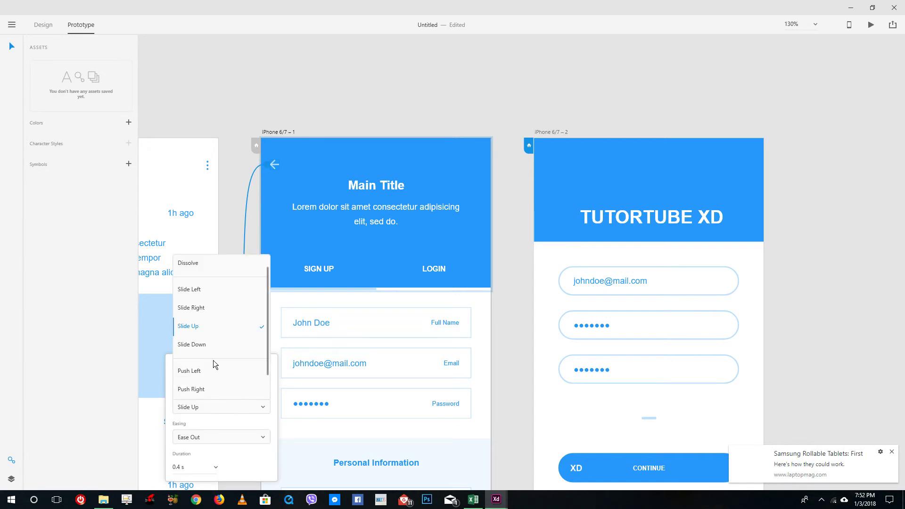
click(214, 308)
click(511, 163)
- Preview the prototype, test the CONTINUE, feed menu, three-dot and back arrow transitions, and close the preview
click(871, 26)
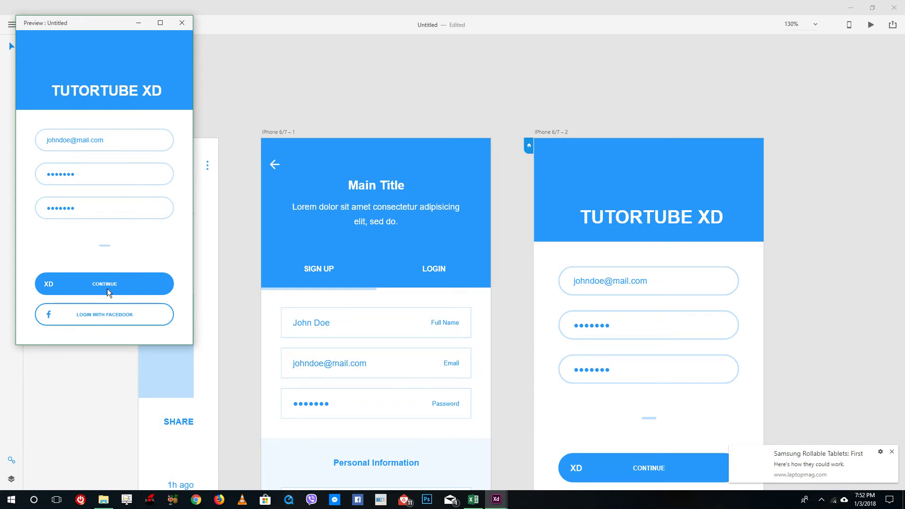
click(108, 291)
click(26, 56)
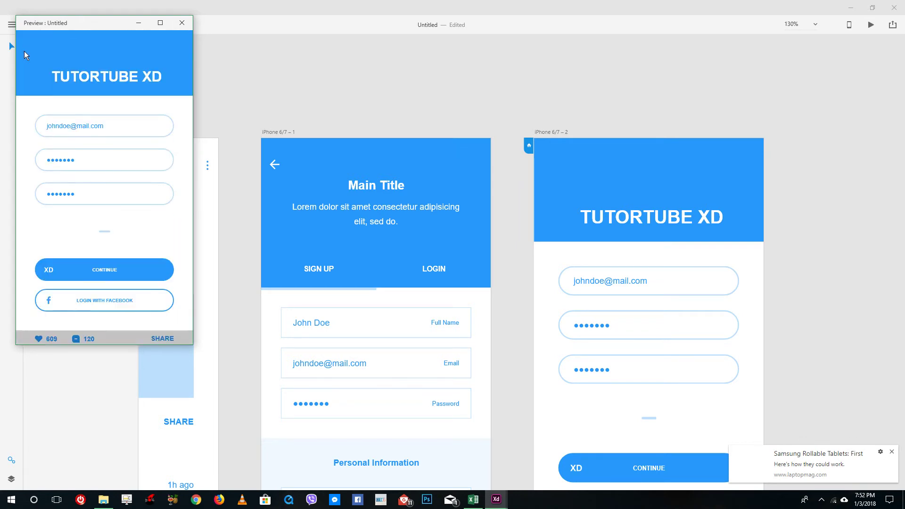
click(115, 289)
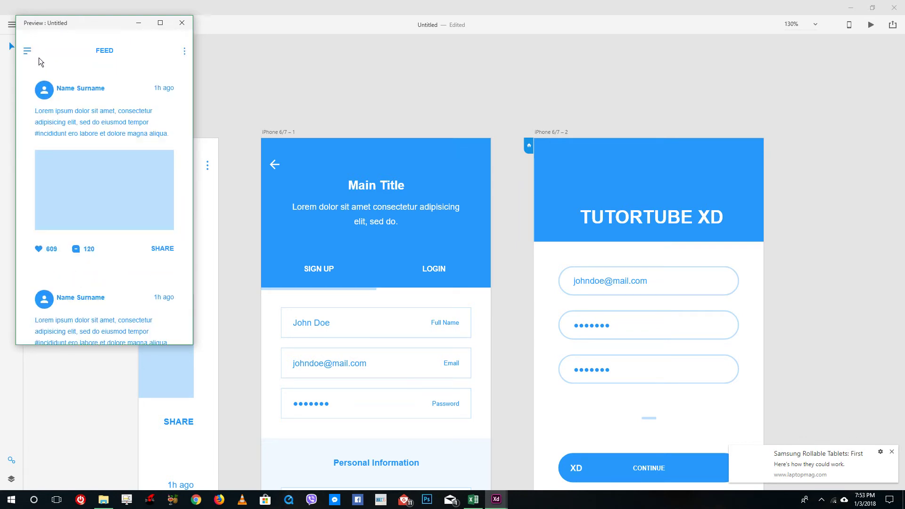
click(27, 52)
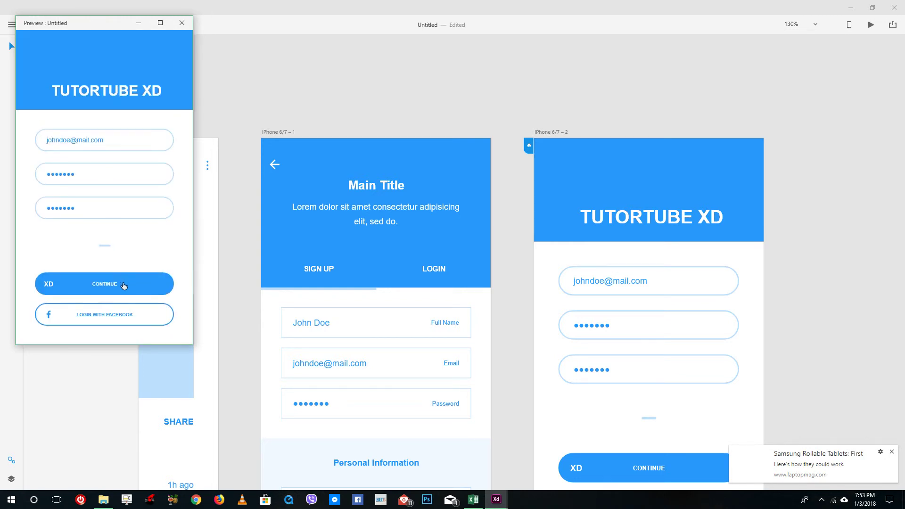
click(123, 285)
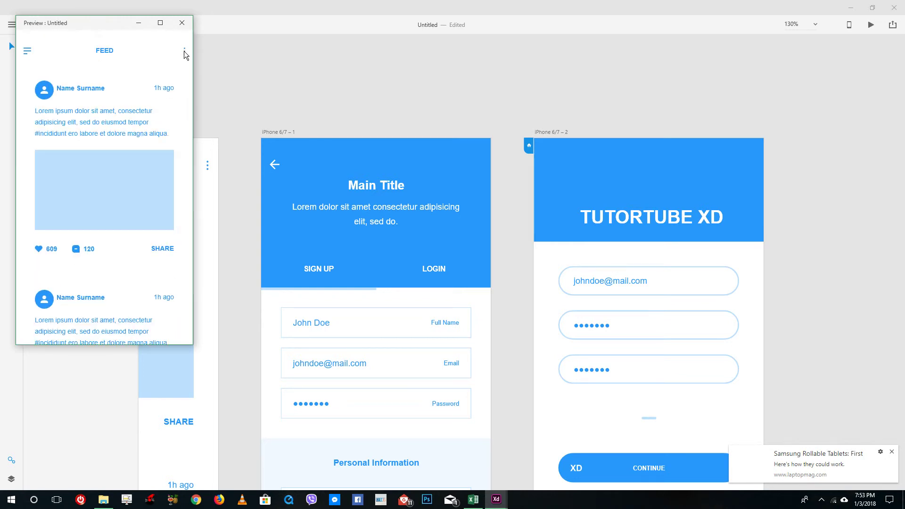
click(184, 51)
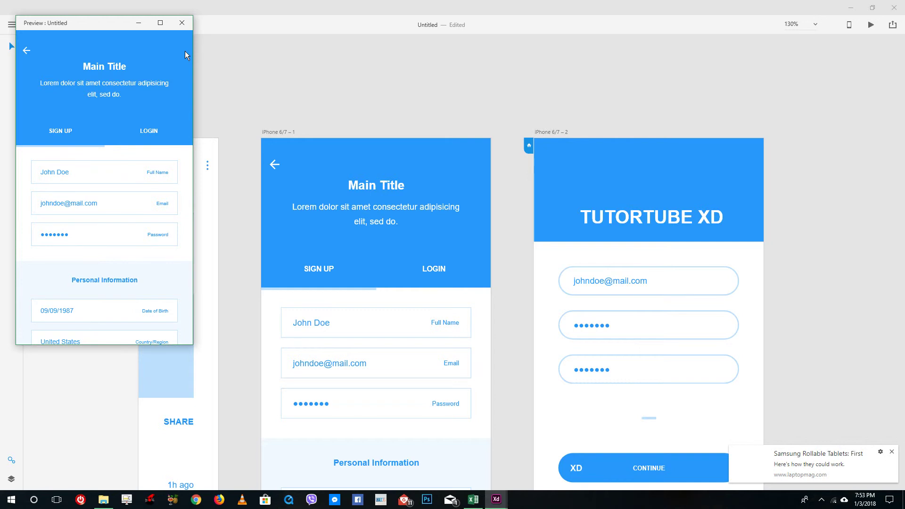
click(27, 52)
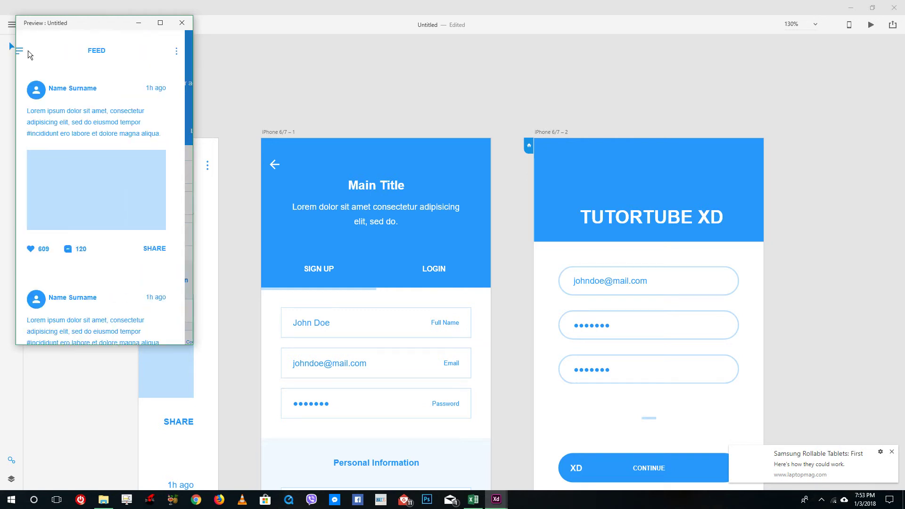
click(184, 51)
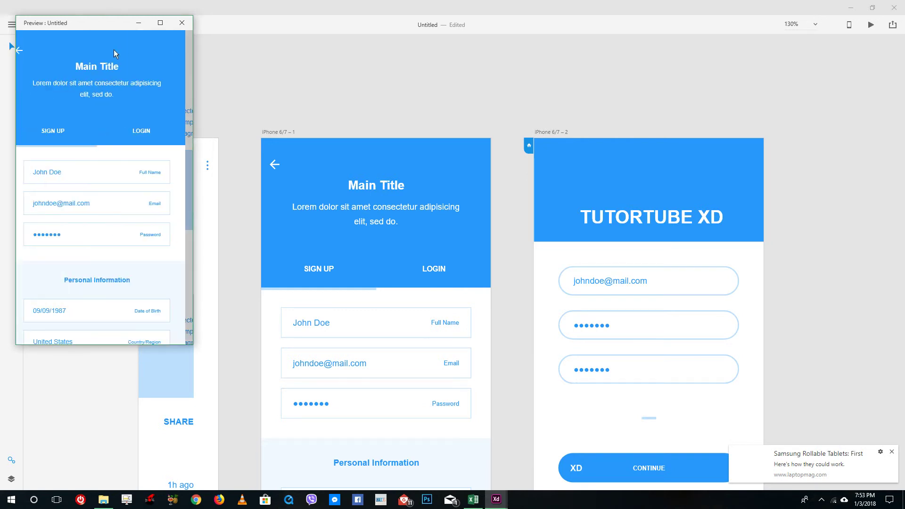
click(26, 51)
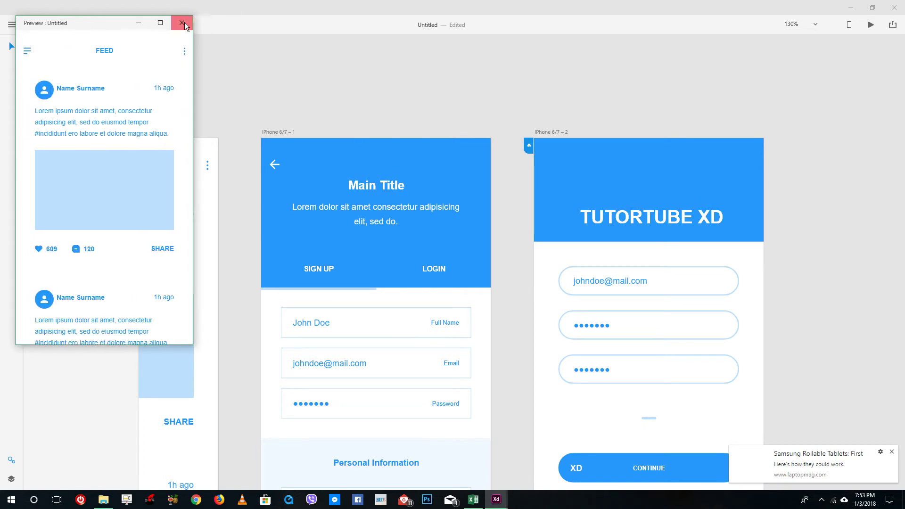
click(182, 23)
- Set the transition of the feed three-dot icon's link to iPhone 6/7 – 1 to Slide Left
click(207, 165)
click(210, 167)
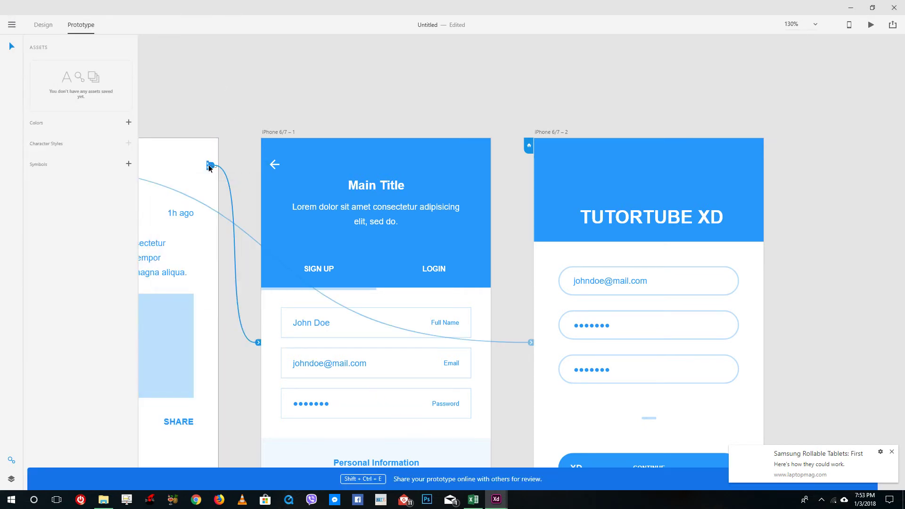
click(214, 230)
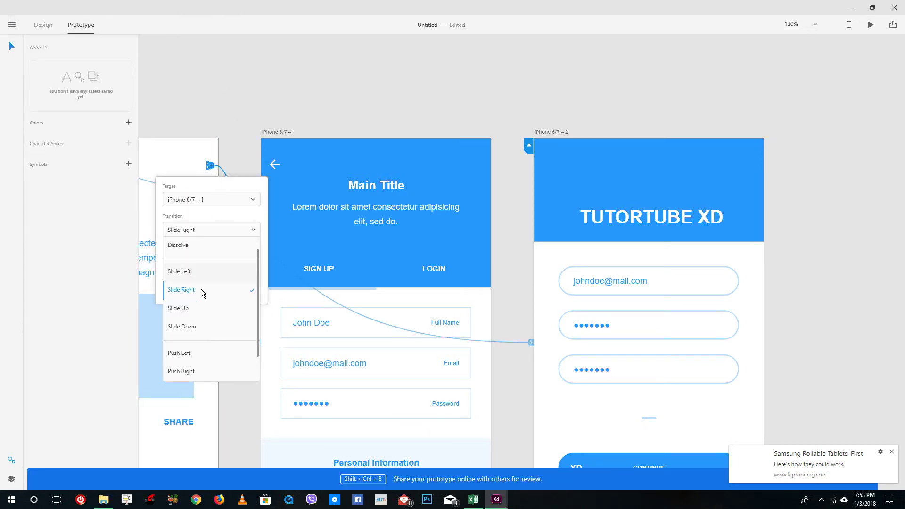
click(196, 270)
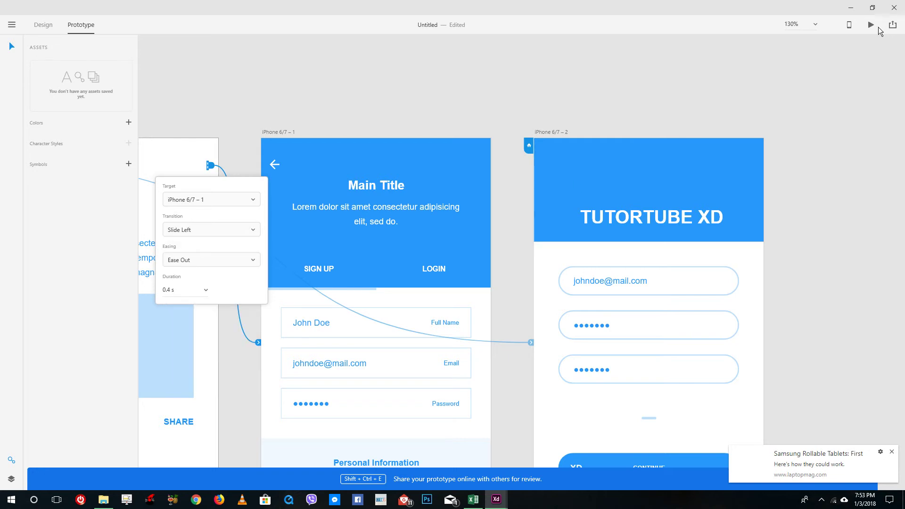
- Preview the prototype from the feed screen and repeatedly test the three-dot and back arrow transitions, plus the menu and CONTINUE links
click(871, 26)
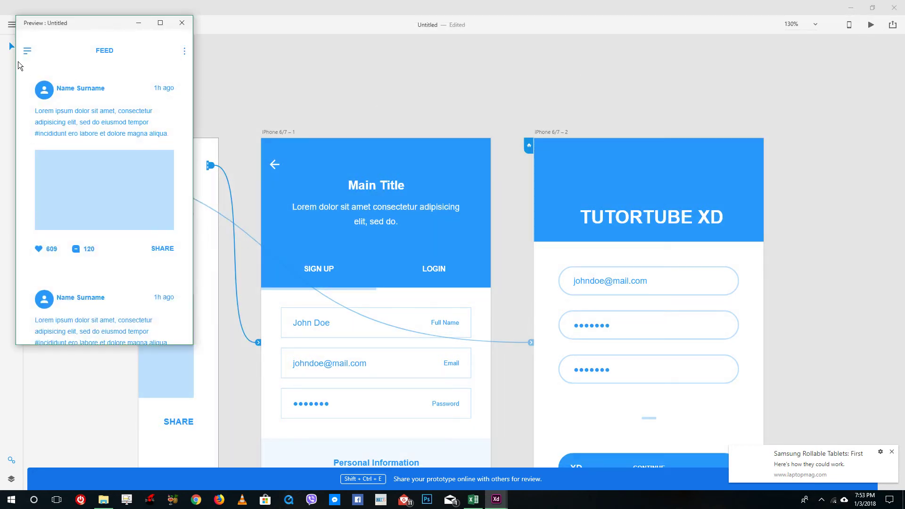
click(28, 51)
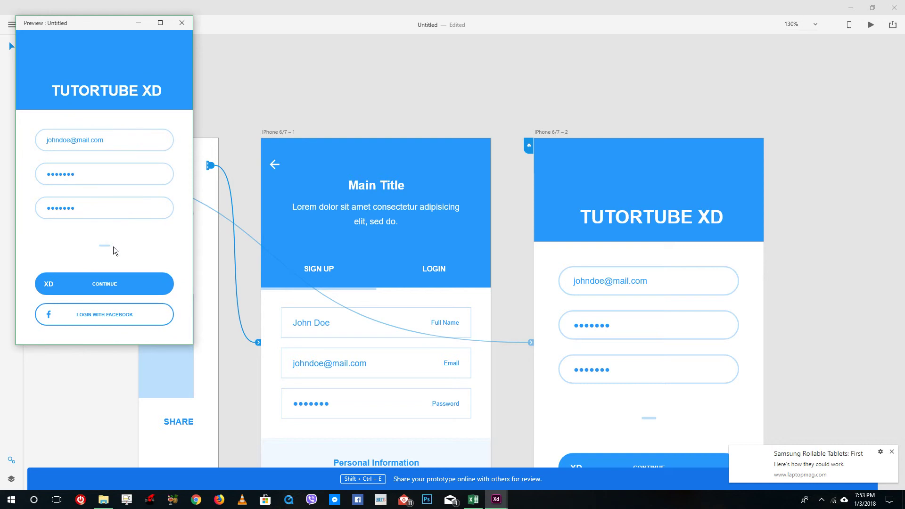
click(103, 283)
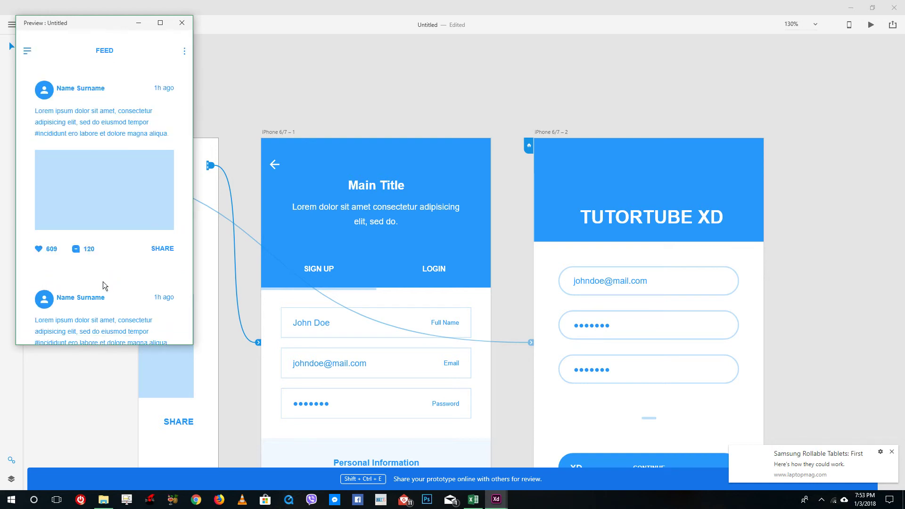
click(185, 53)
click(24, 51)
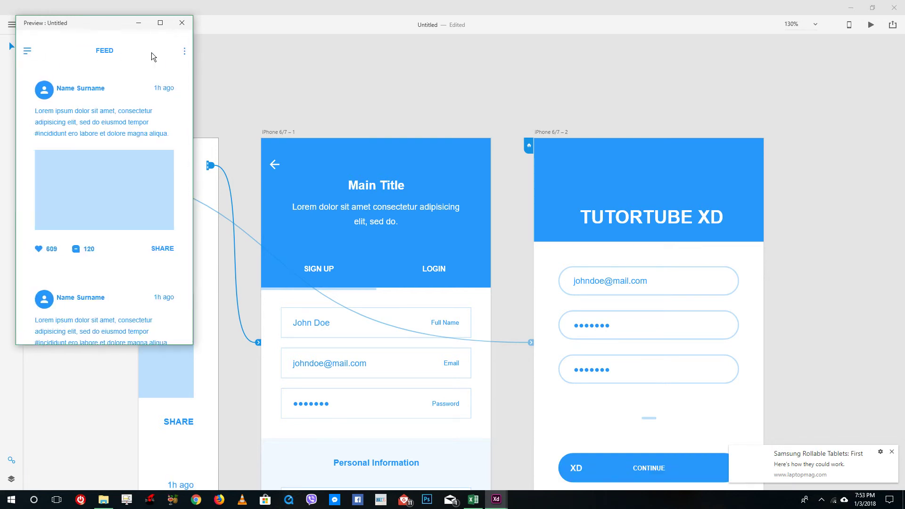
click(184, 54)
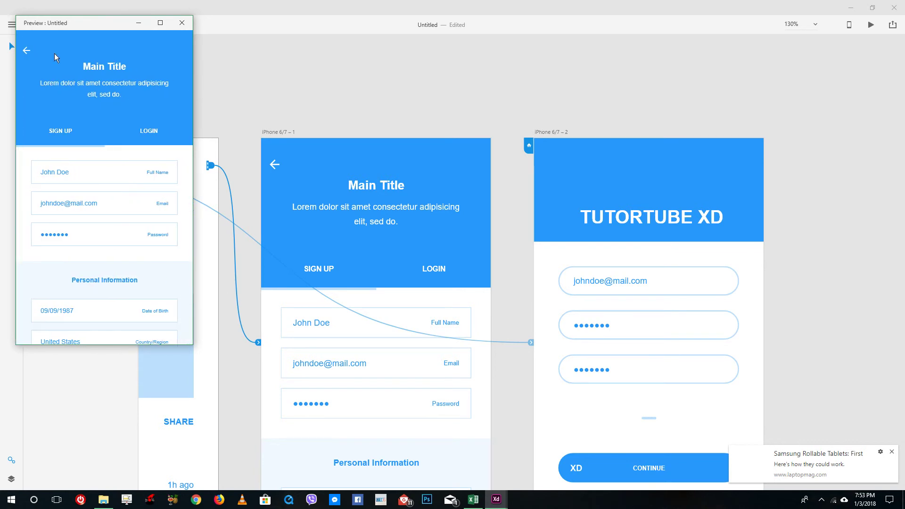
click(24, 50)
click(186, 52)
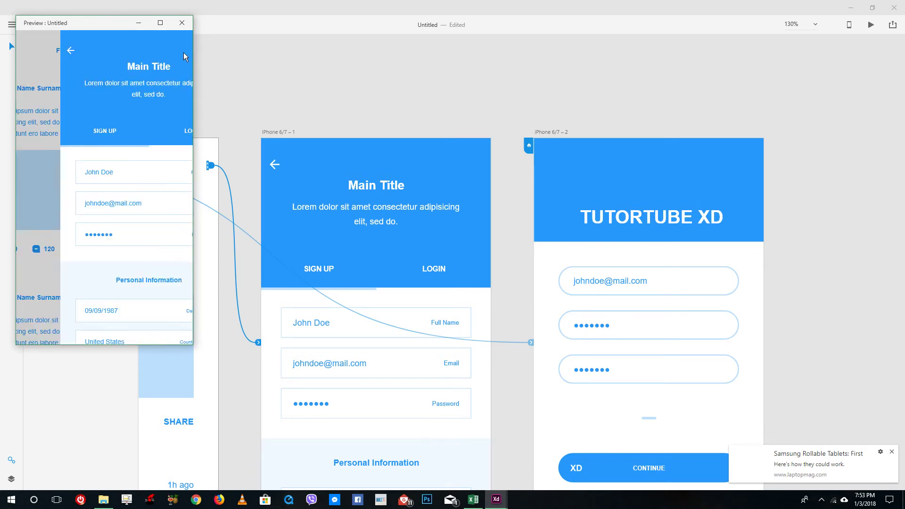
click(20, 51)
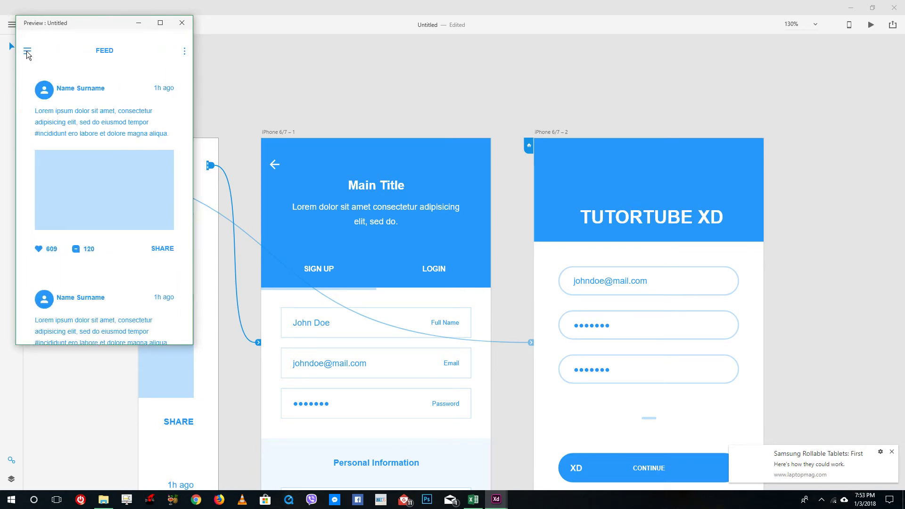
click(27, 52)
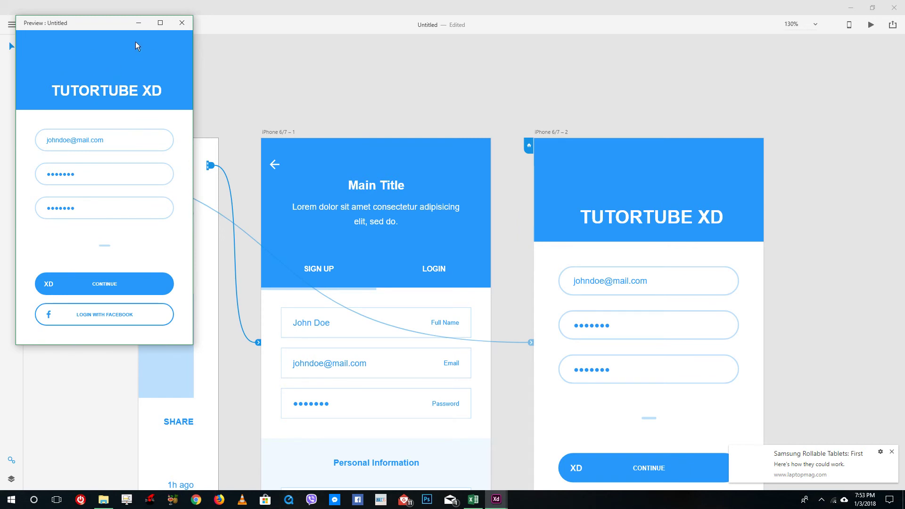
- Move the preview window over the artboards, make it wider and taller, and close it
drag(117, 24, 299, 52)
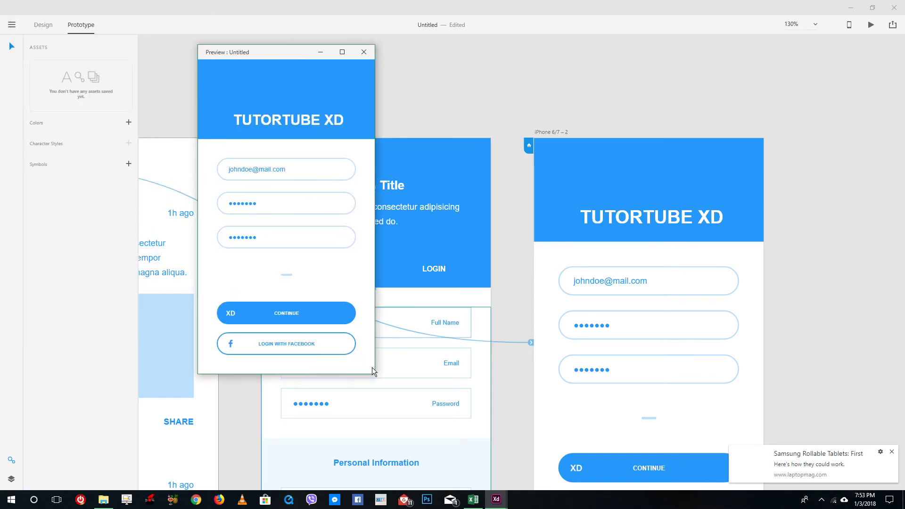
drag(375, 373, 603, 374)
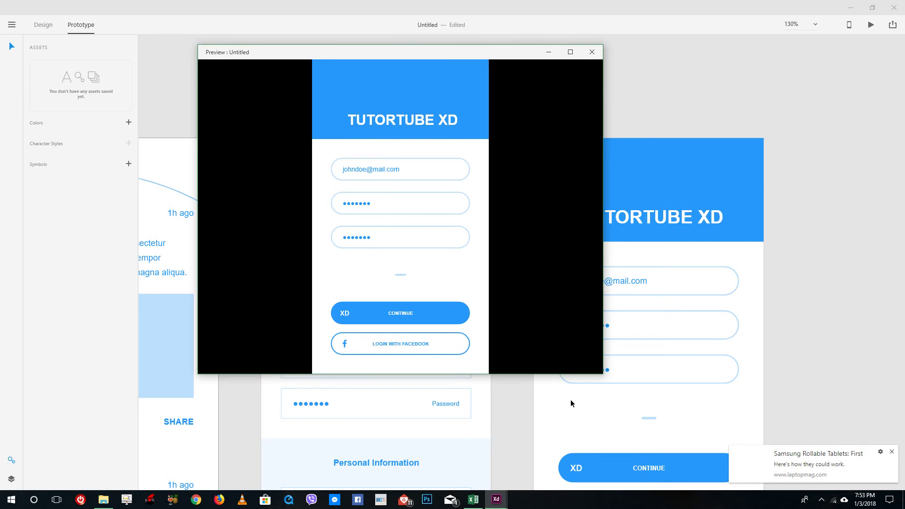
drag(517, 374, 515, 437)
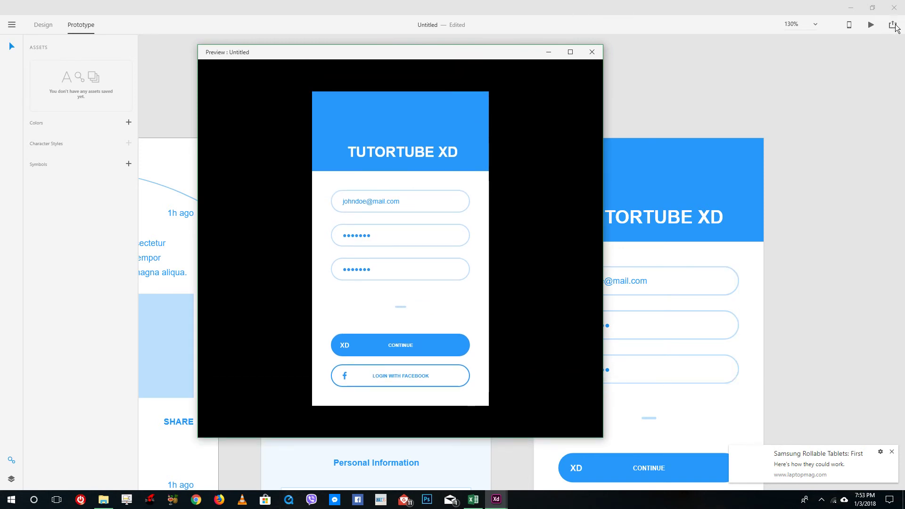
click(592, 52)
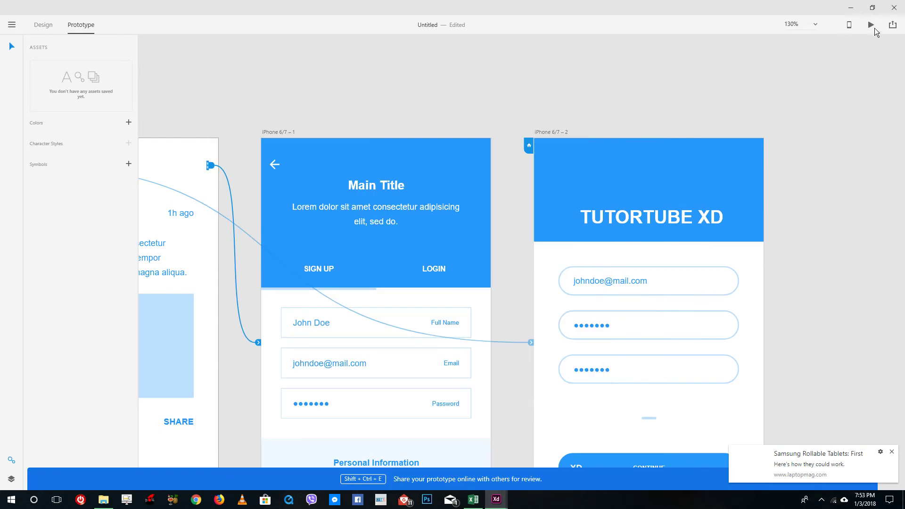
click(893, 25)
click(893, 26)
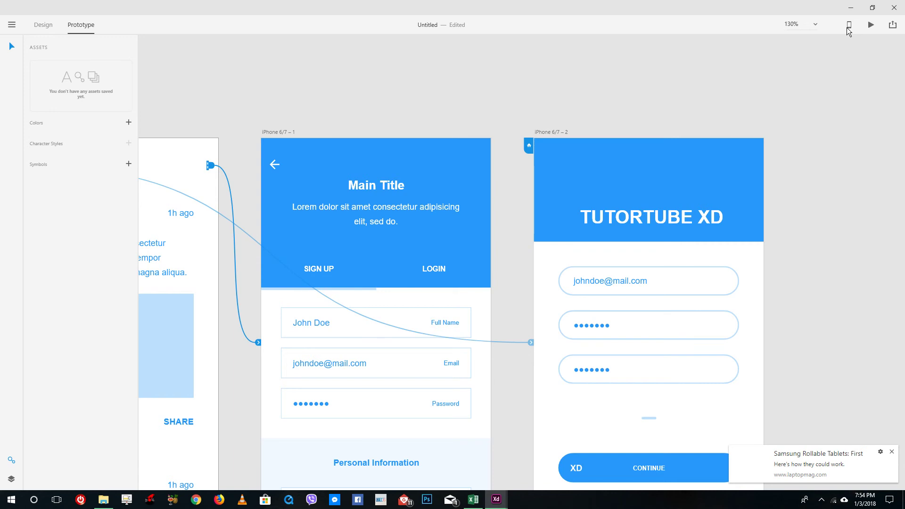
- Open the prototype preview maximized and dismiss the desktop news notification
click(871, 26)
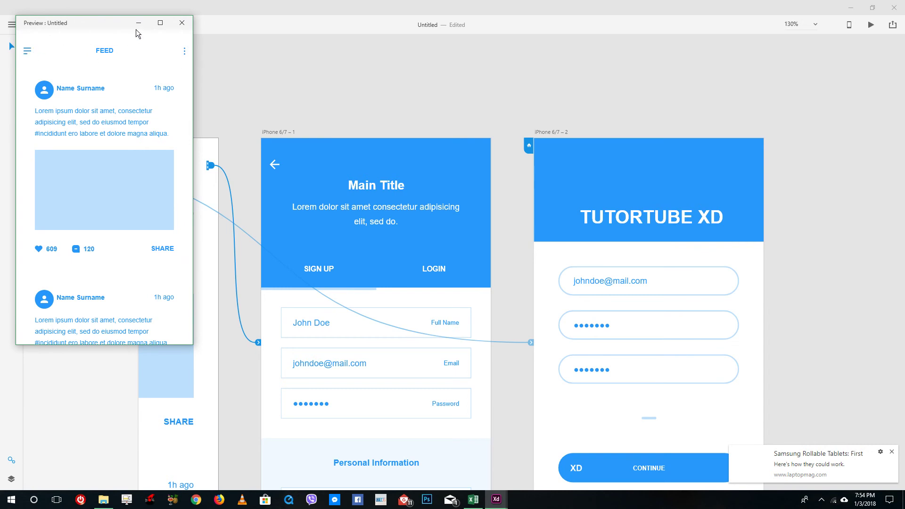
click(160, 23)
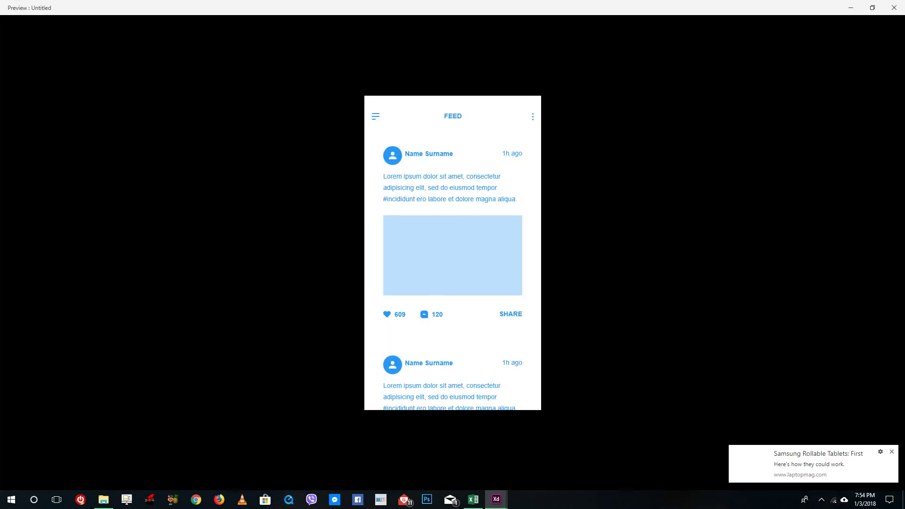
click(892, 452)
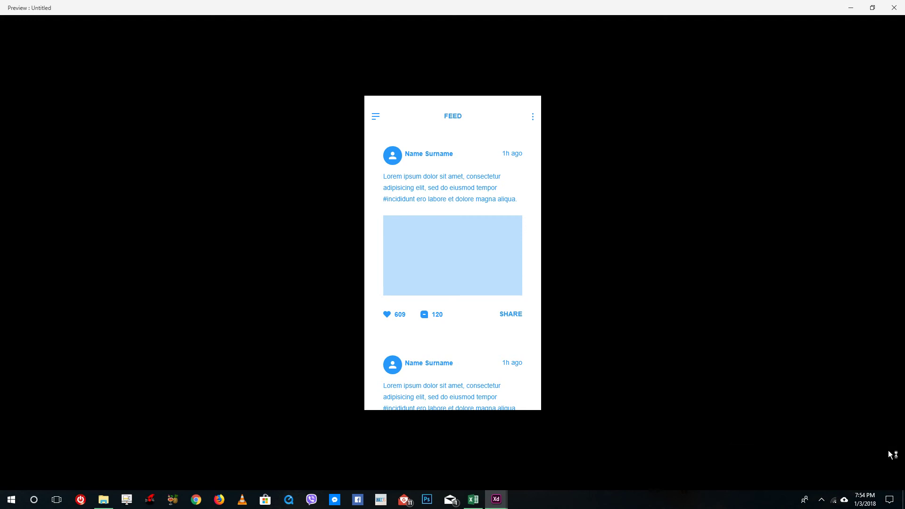
- Test the feed menu, CONTINUE, three-dot and back arrow links in the maximized preview
click(377, 116)
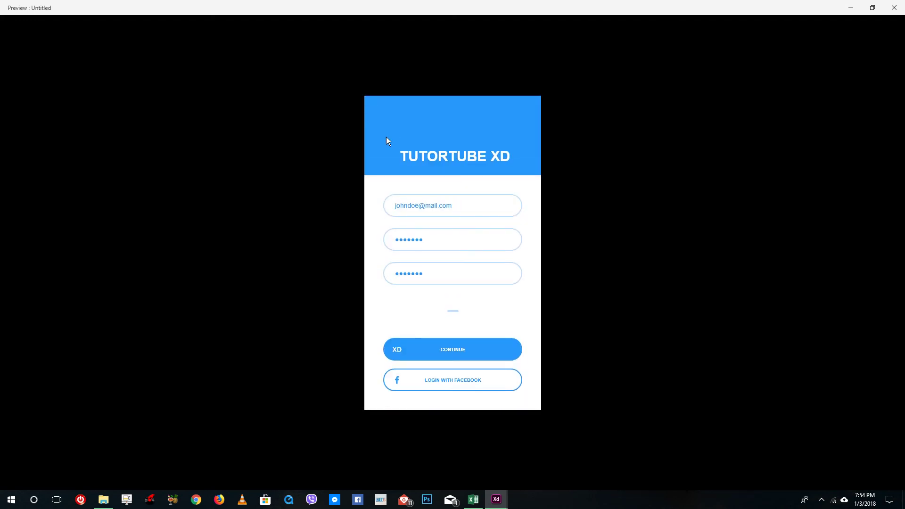
click(456, 350)
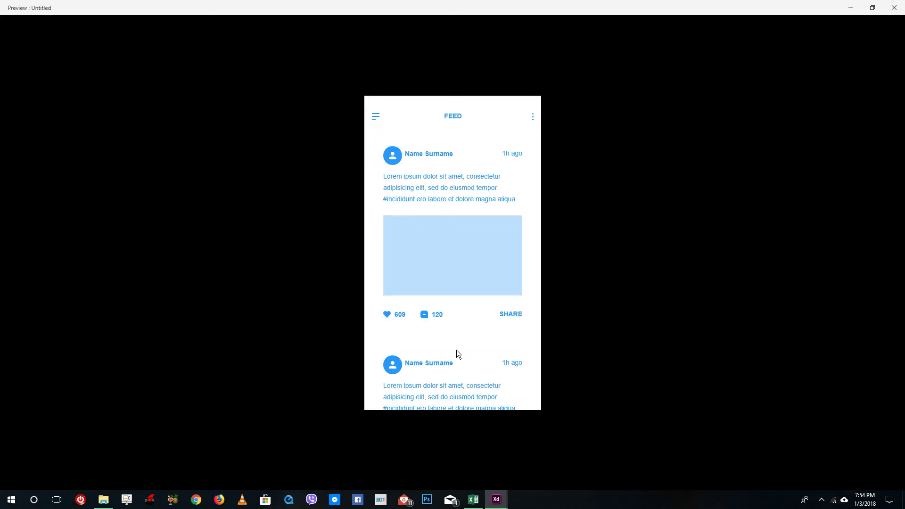
click(533, 117)
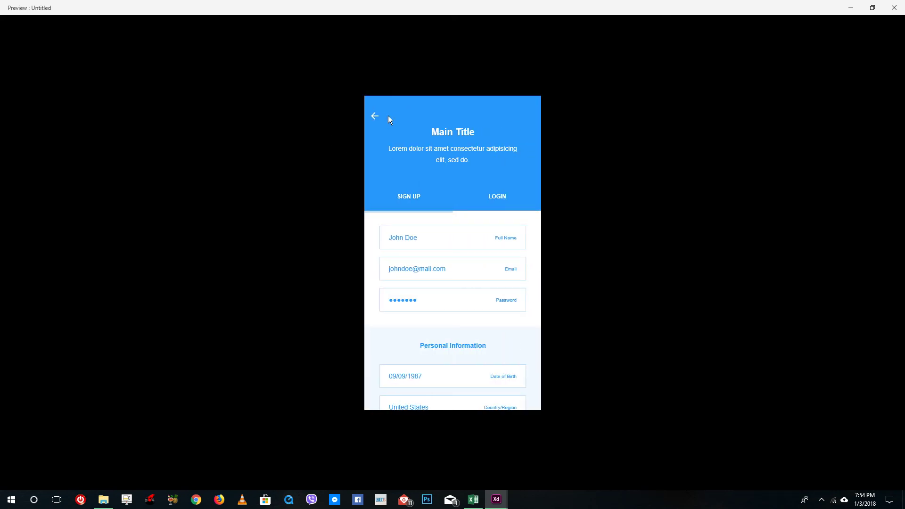
click(375, 117)
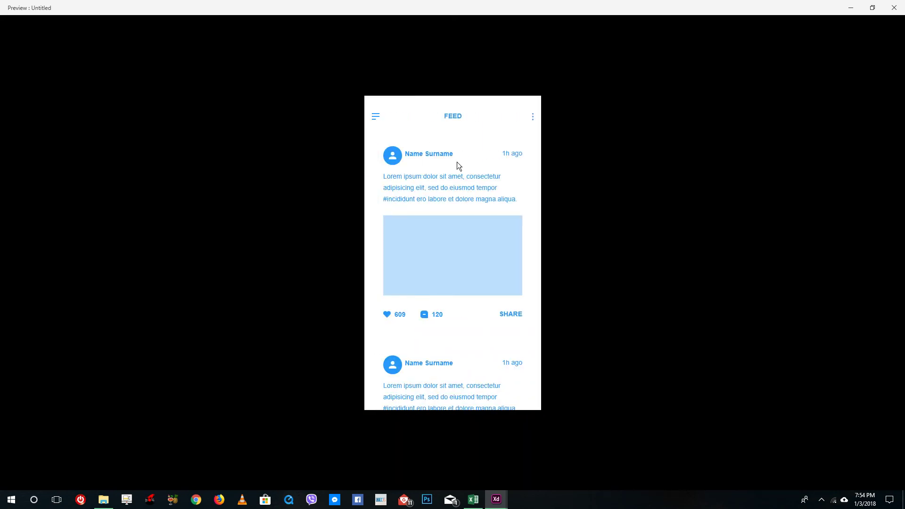